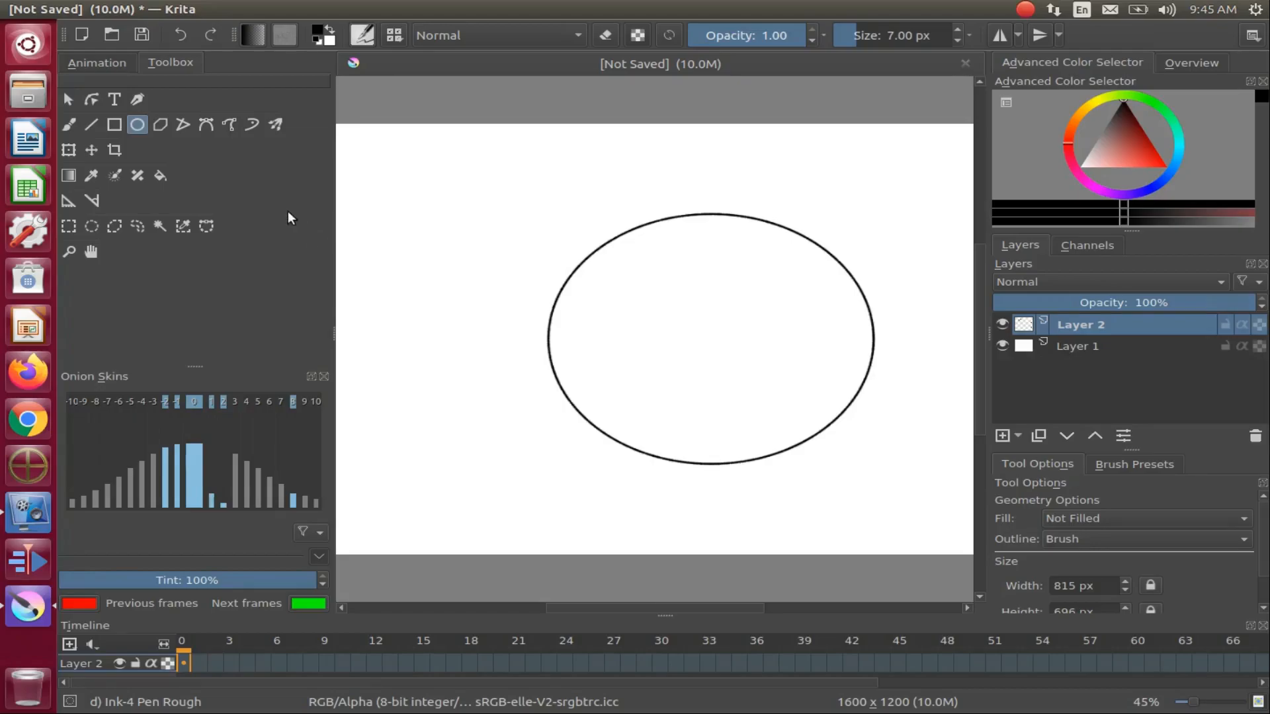
Fill the inside of the large black-outlined ellipse with solid blue.
left_click(1169, 176)
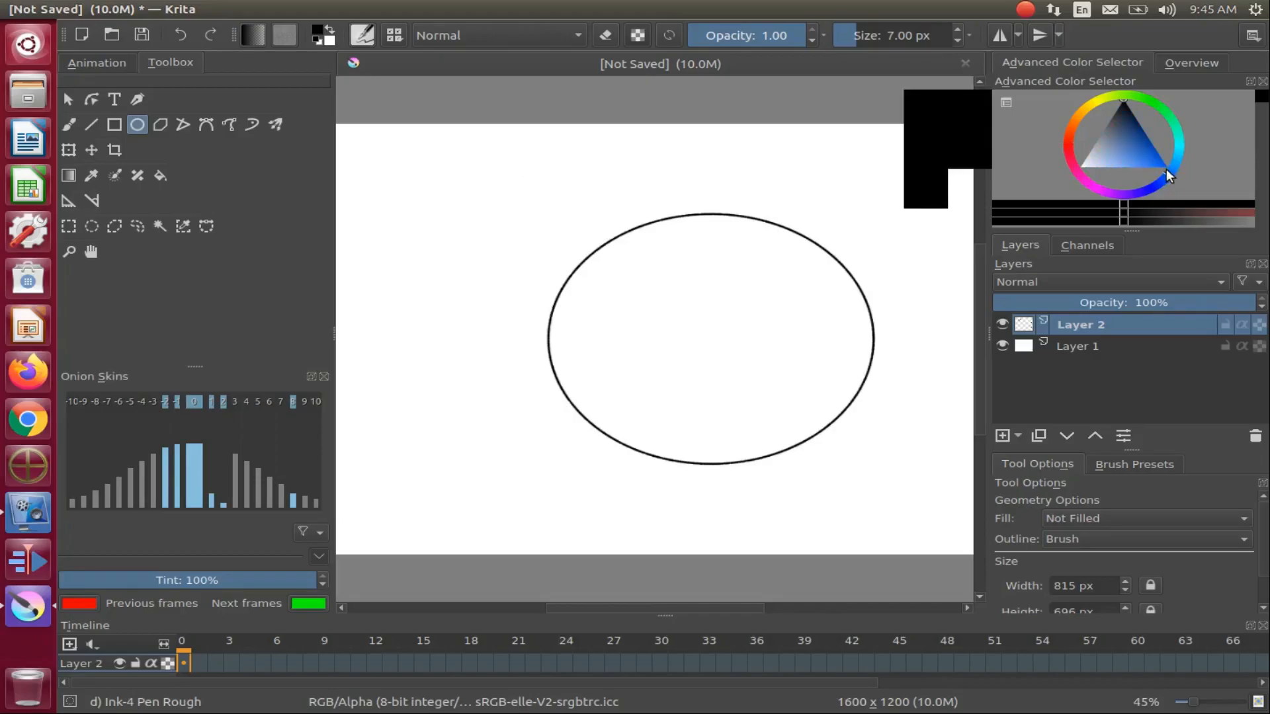
left_click(1157, 160)
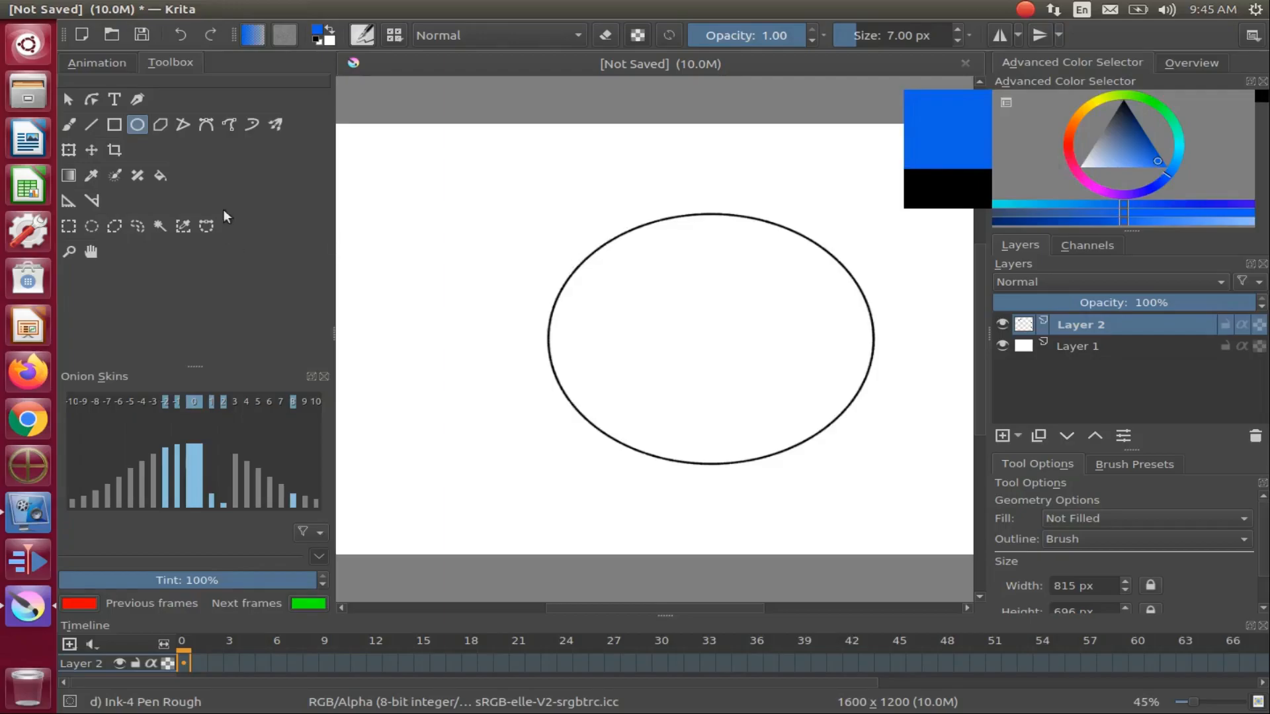
left_click(157, 177)
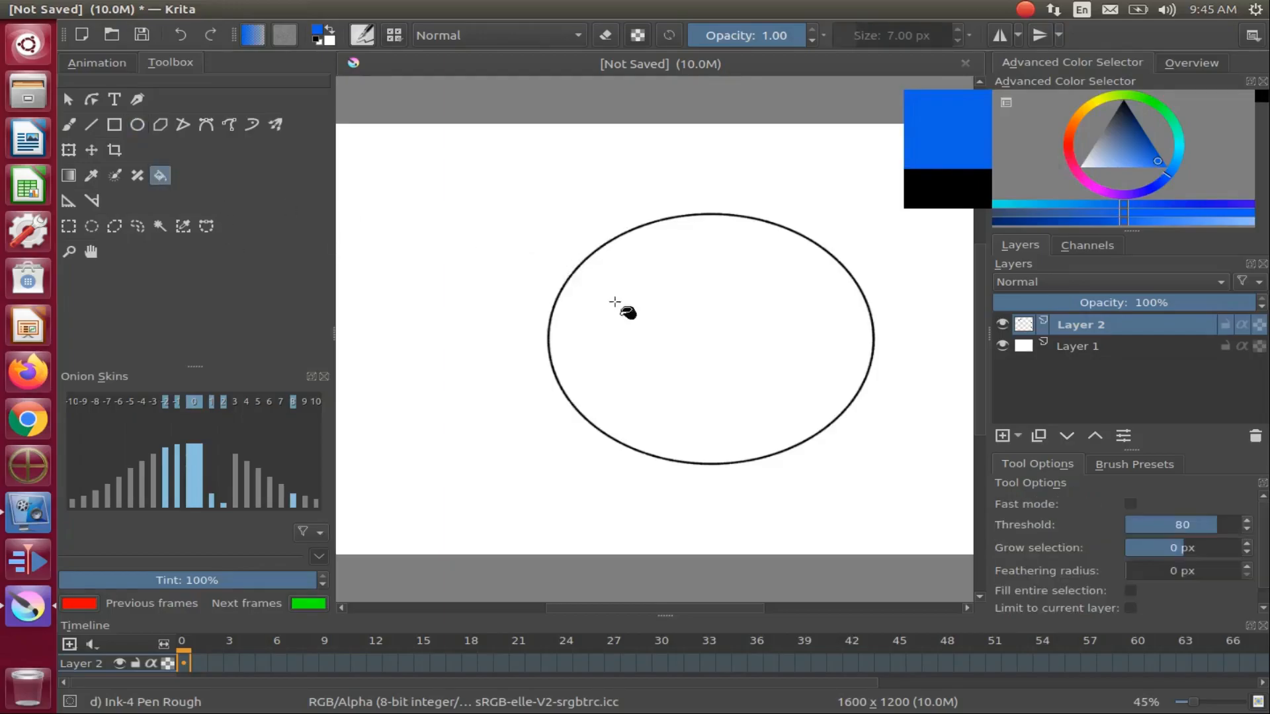
left_click(663, 304)
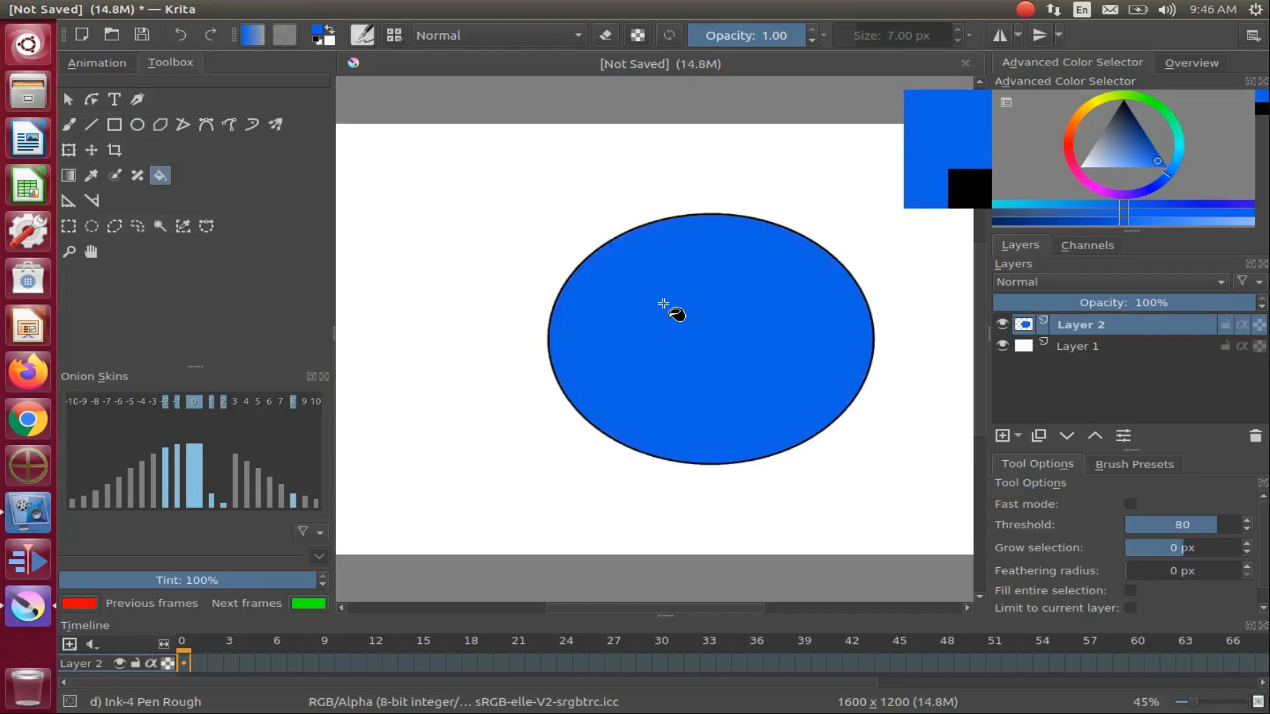
Create a text object over the blue ellipse and replace its placeholder text with "A".
left_click(115, 100)
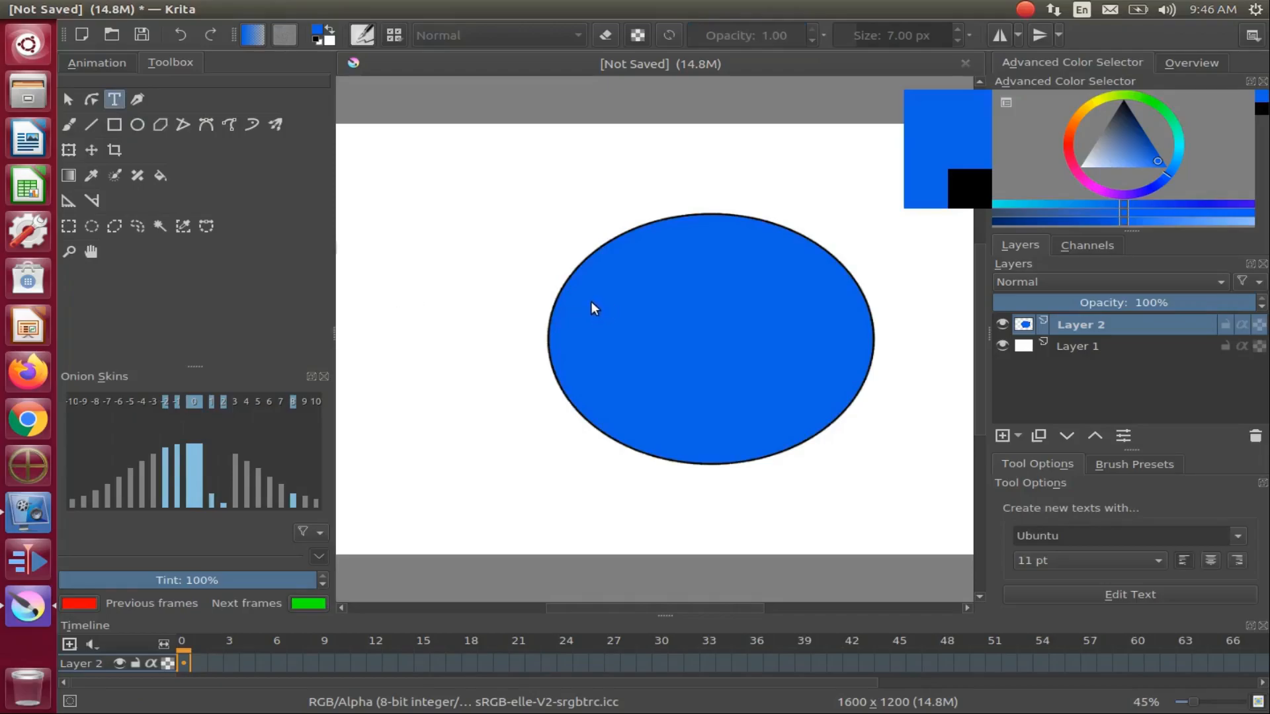
left_click_drag(682, 356, 827, 367)
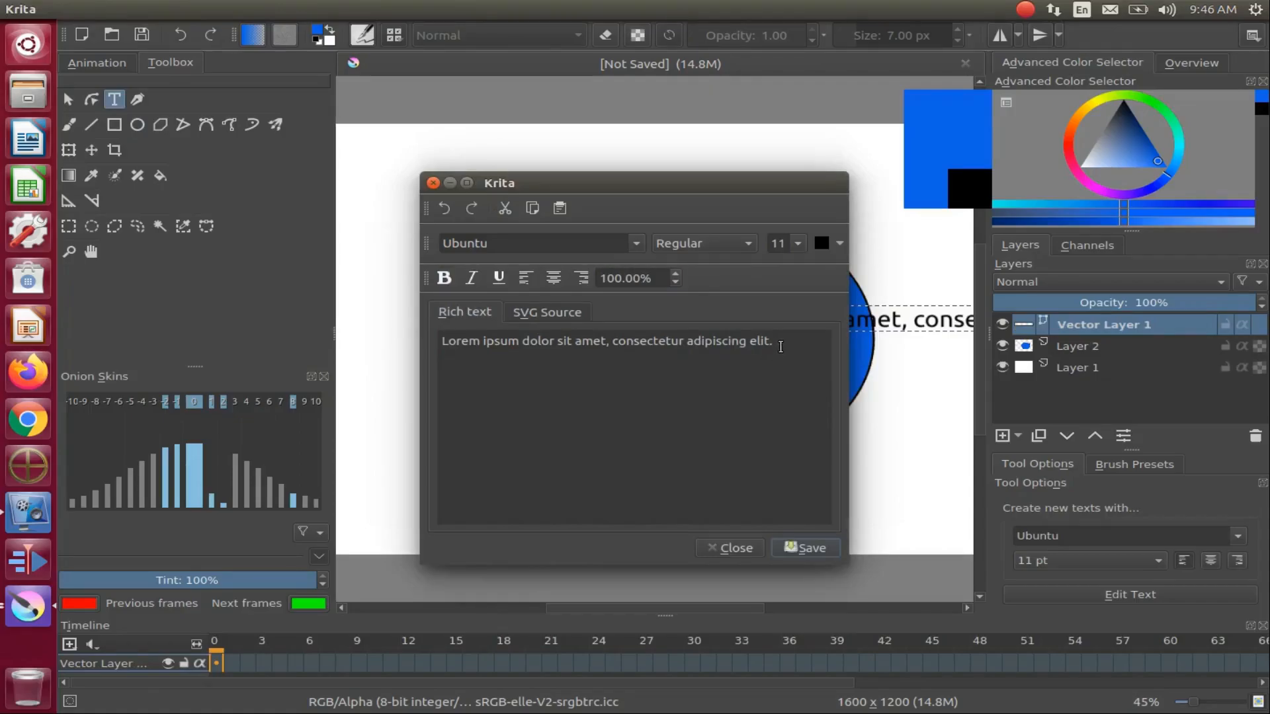
left_click_drag(776, 342, 437, 349)
type("A")
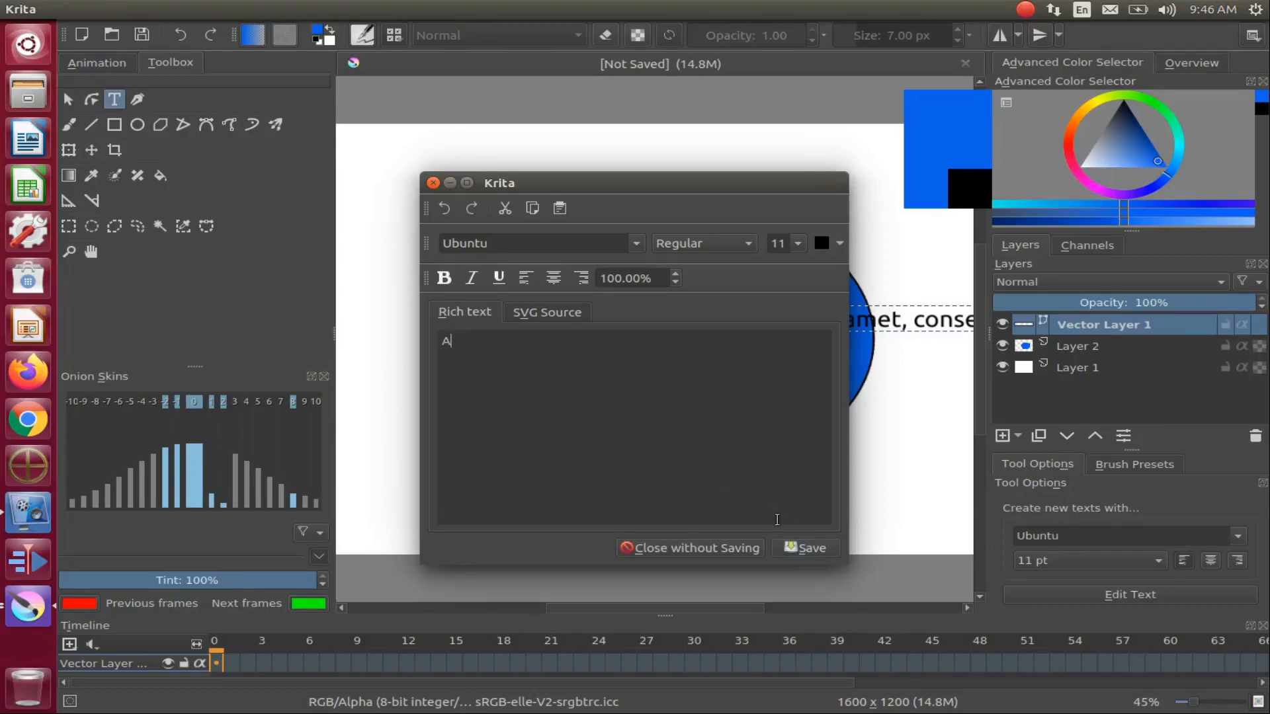
left_click(814, 550)
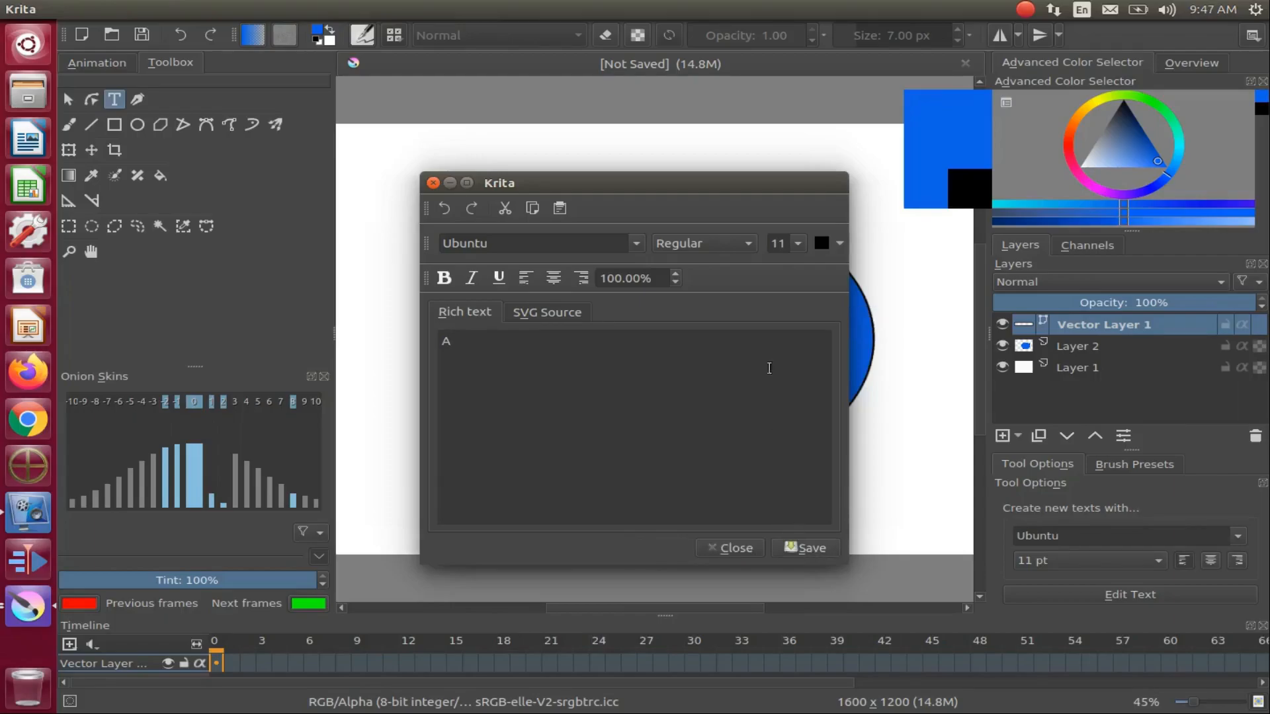
Set the font size of the letter A to 72 and apply it to the canvas.
left_click_drag(744, 180, 438, 207)
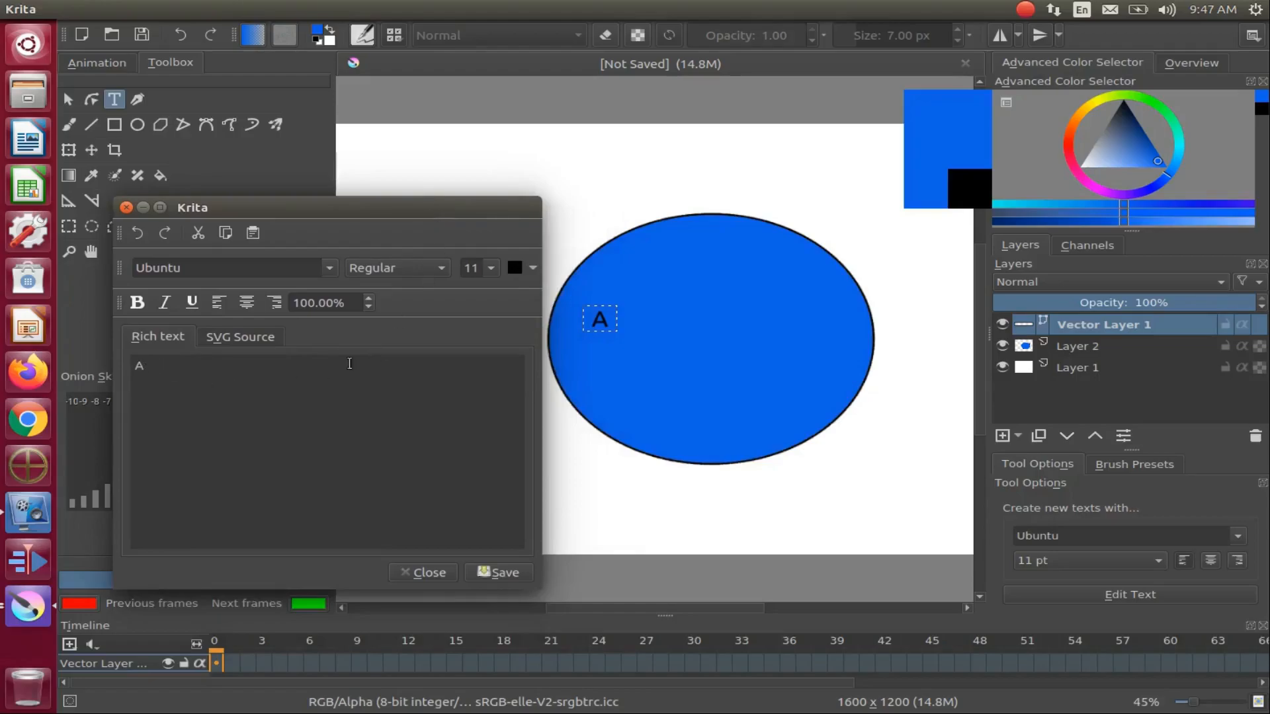
left_click_drag(144, 368, 132, 366)
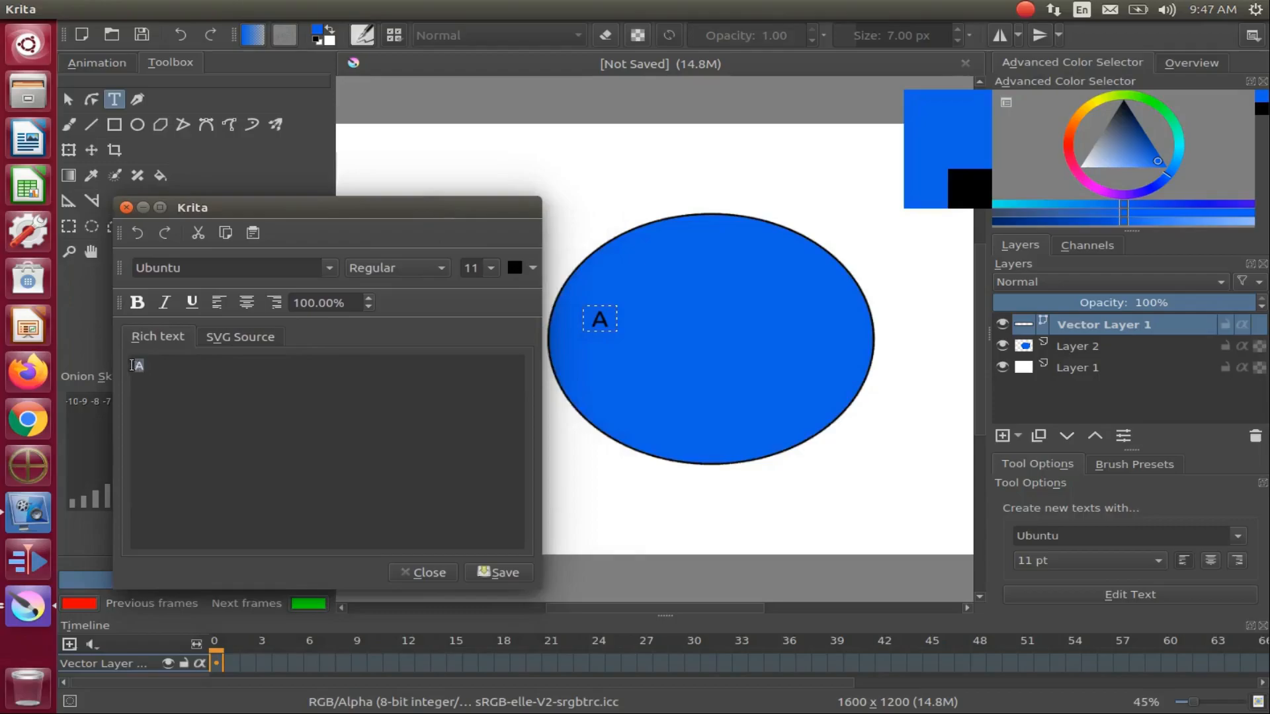
left_click(490, 269)
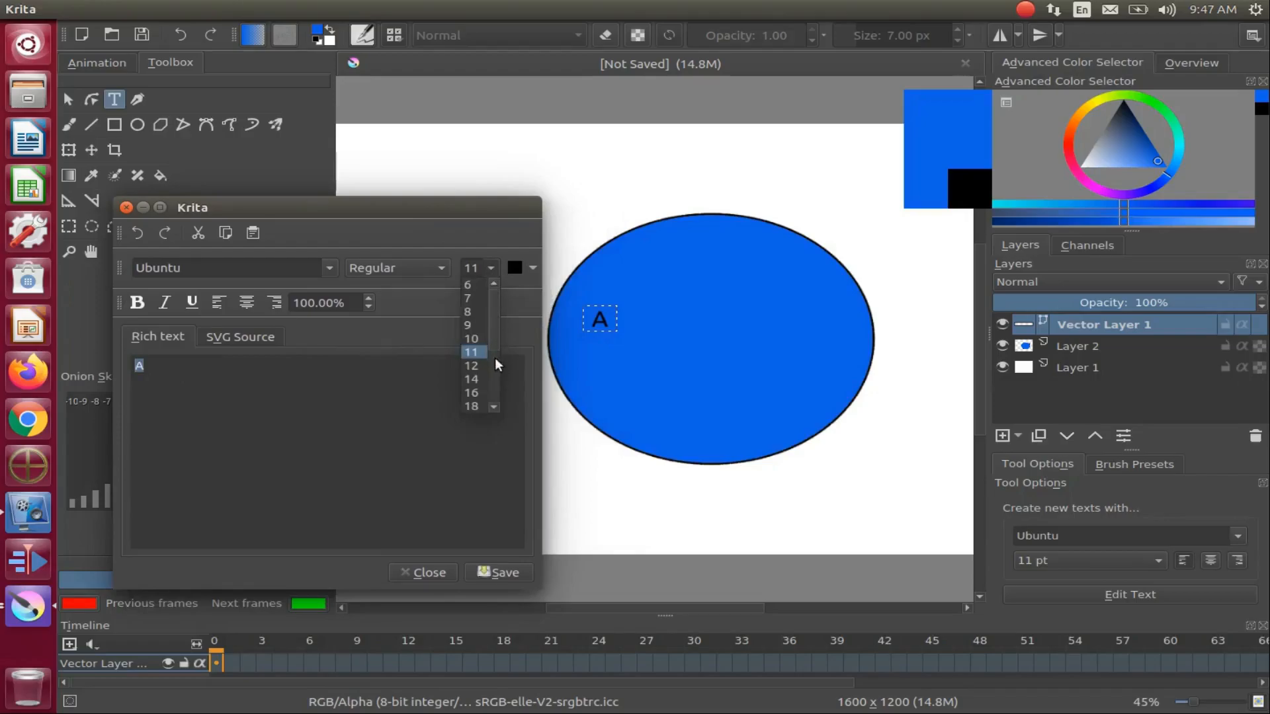
scroll(496, 350, "down", 3)
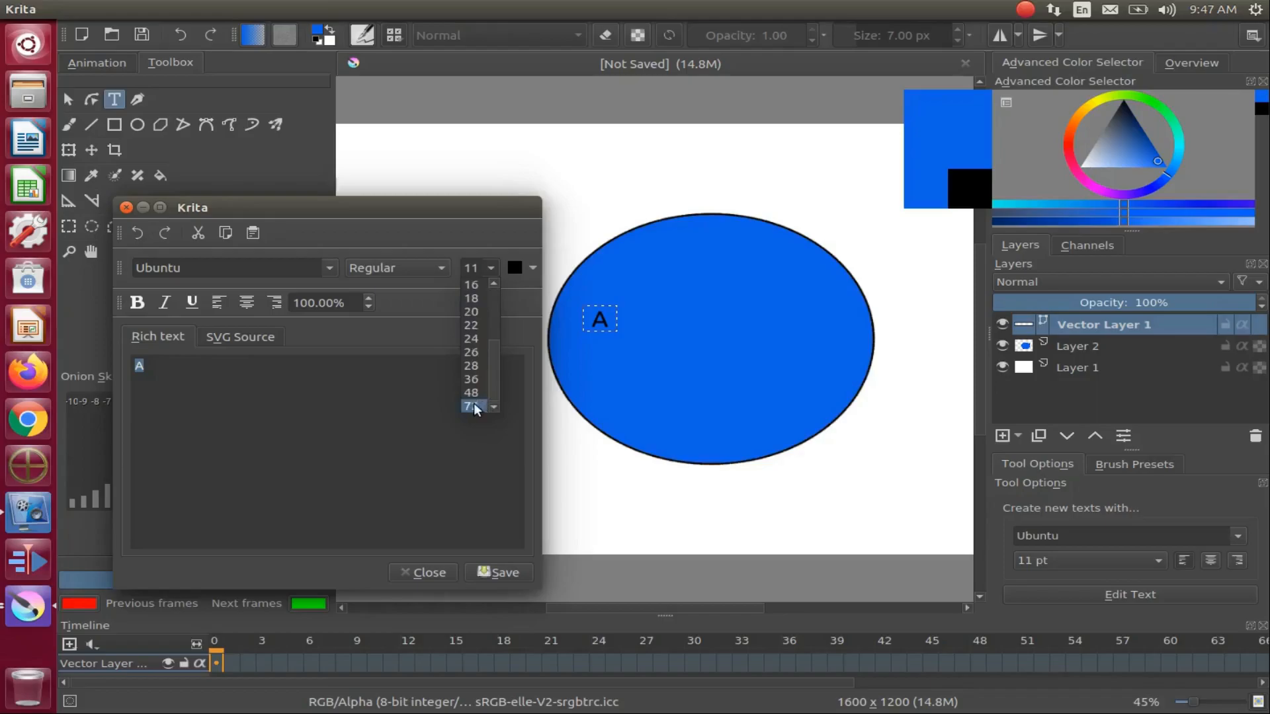
left_click(472, 406)
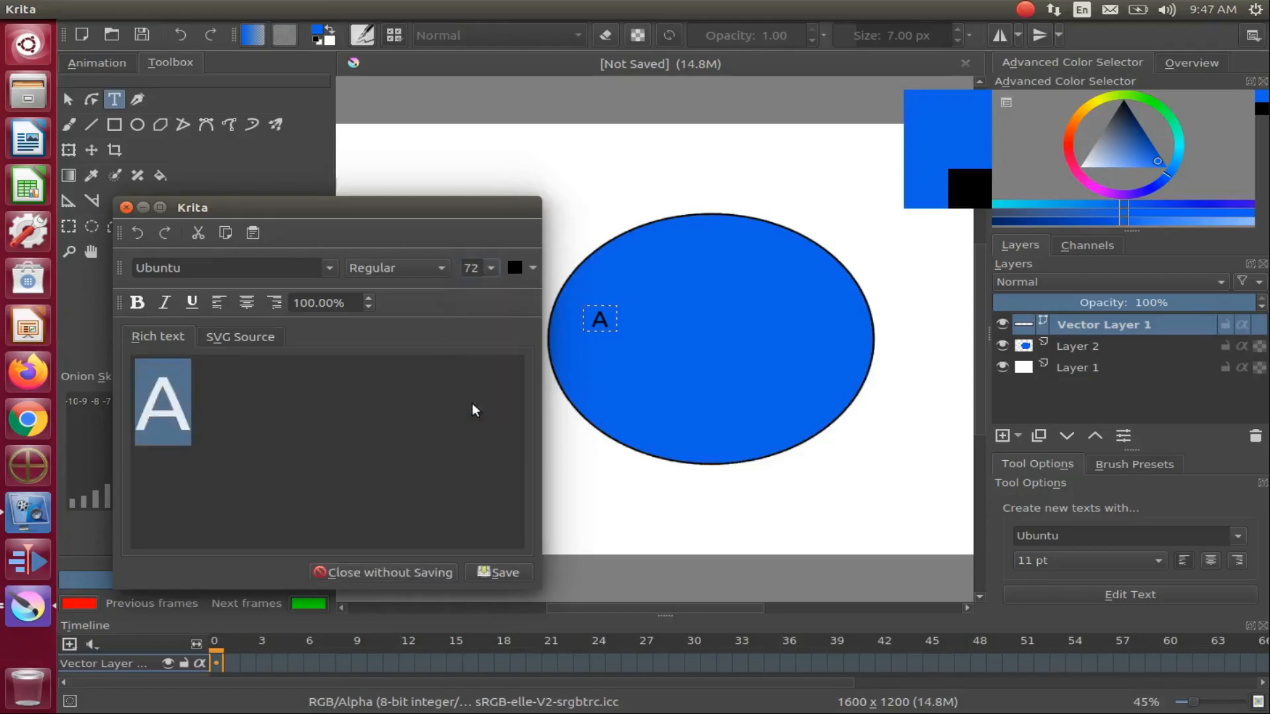
left_click(501, 573)
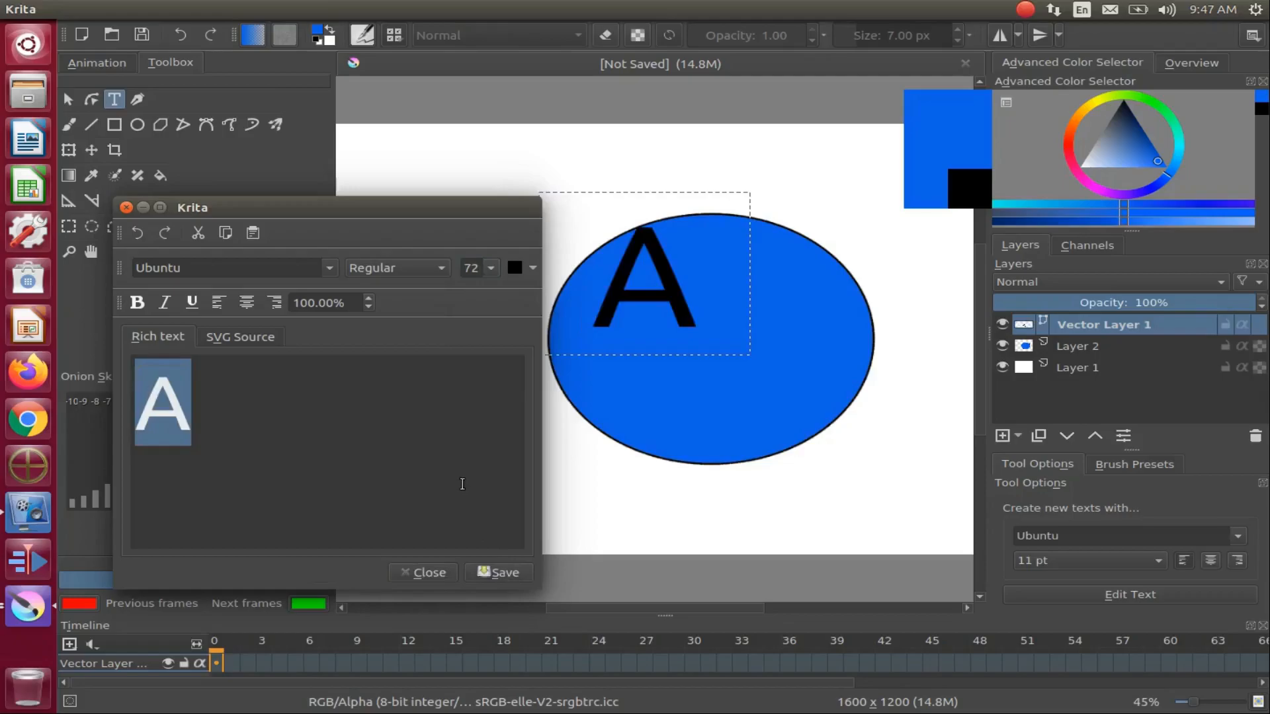
Colour the letter A red, save the change and close the text editor.
left_click(532, 267)
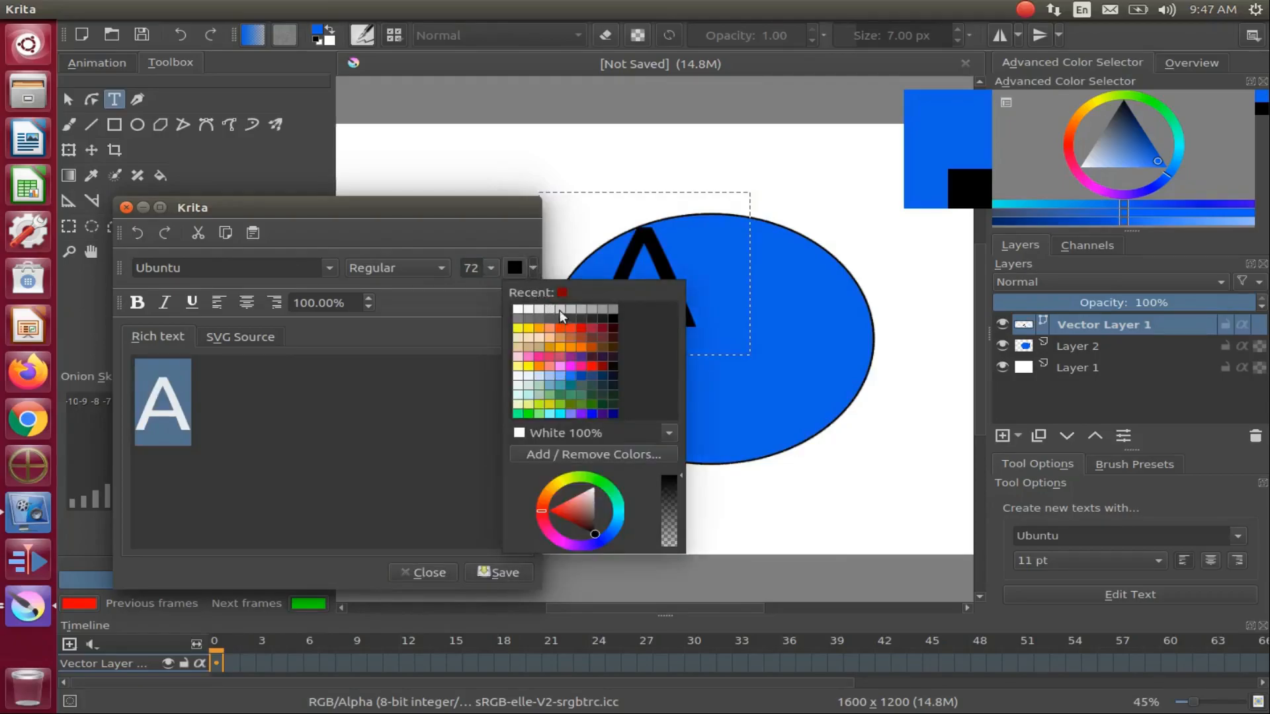
left_click(582, 329)
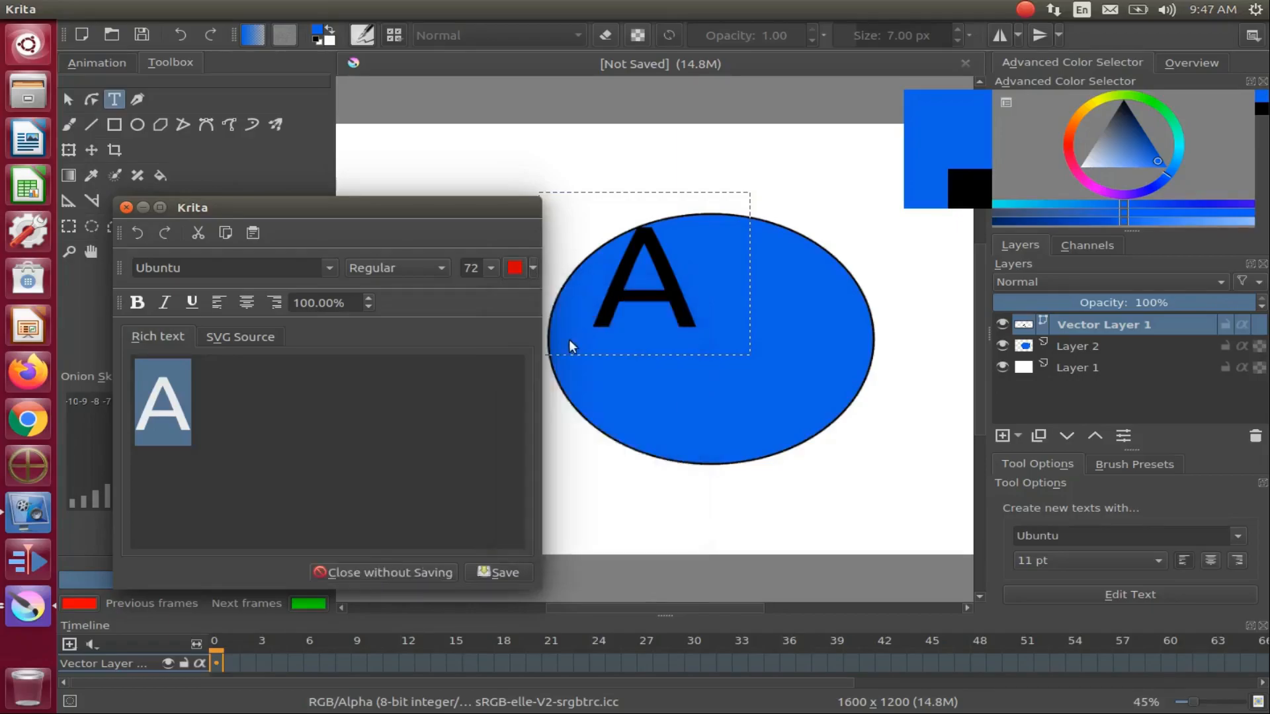
left_click(498, 573)
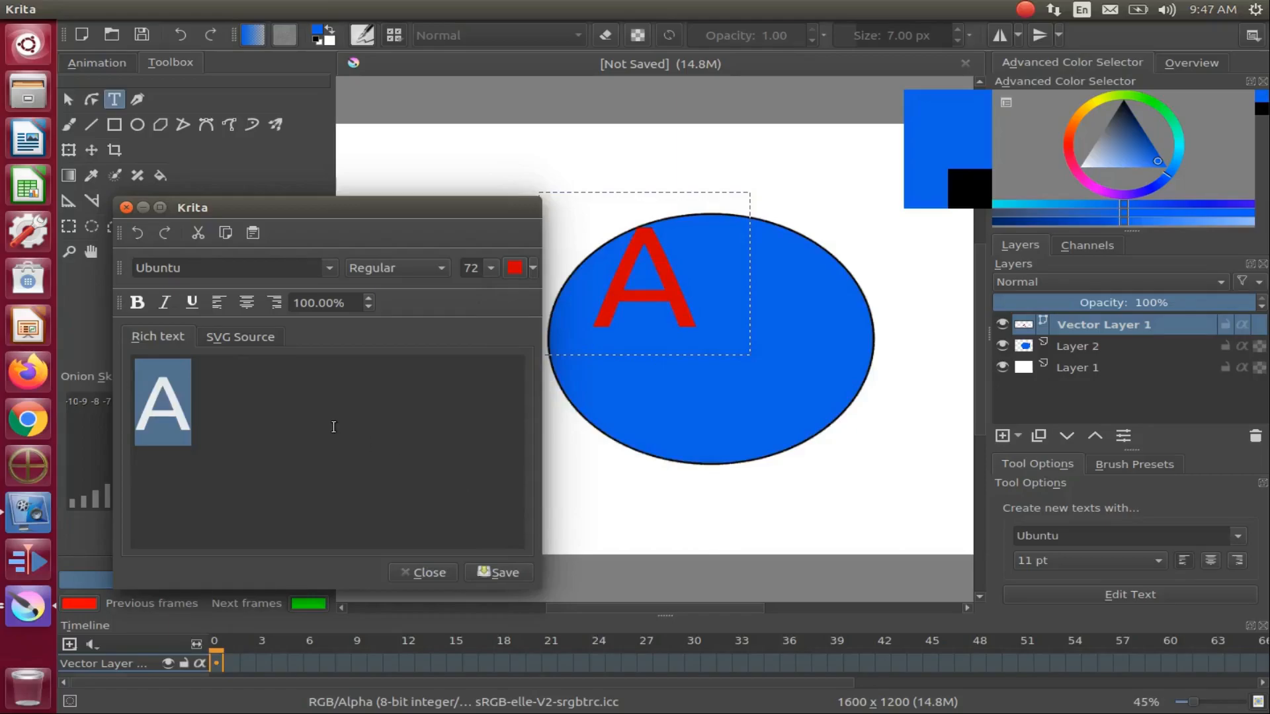
left_click(428, 574)
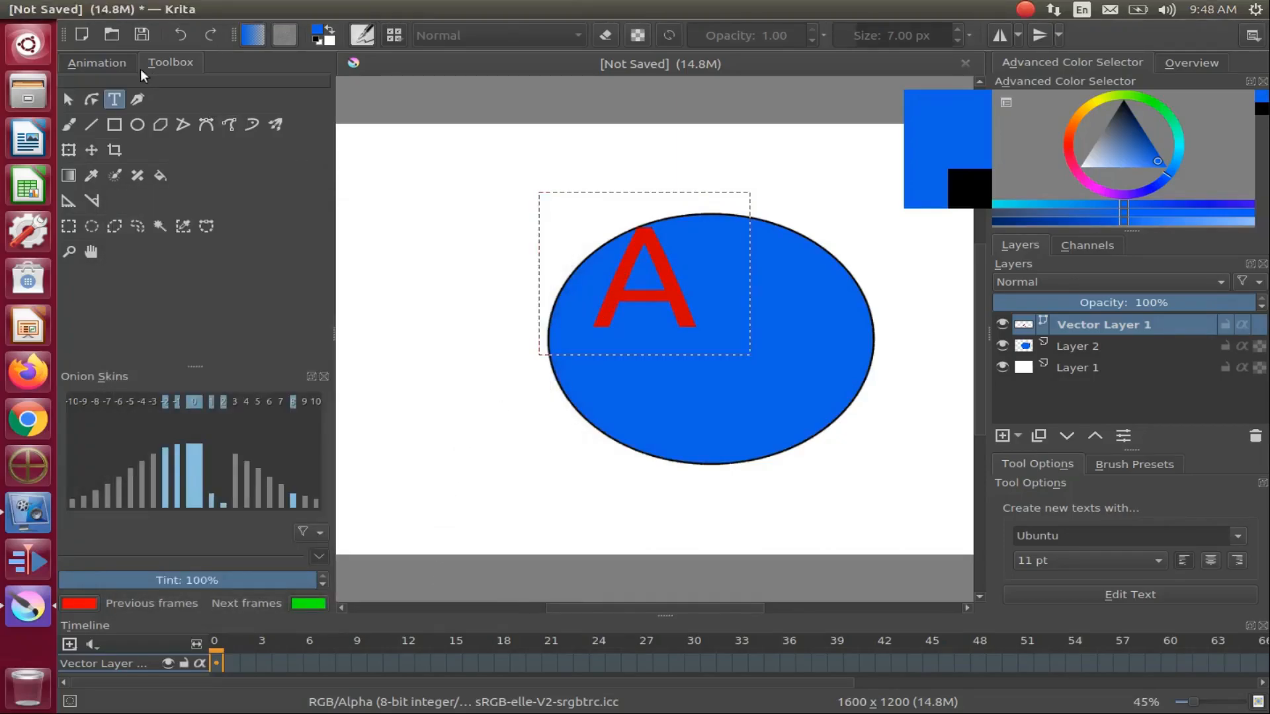
Move the red letter A to the centre of the blue ellipse.
left_click(67, 105)
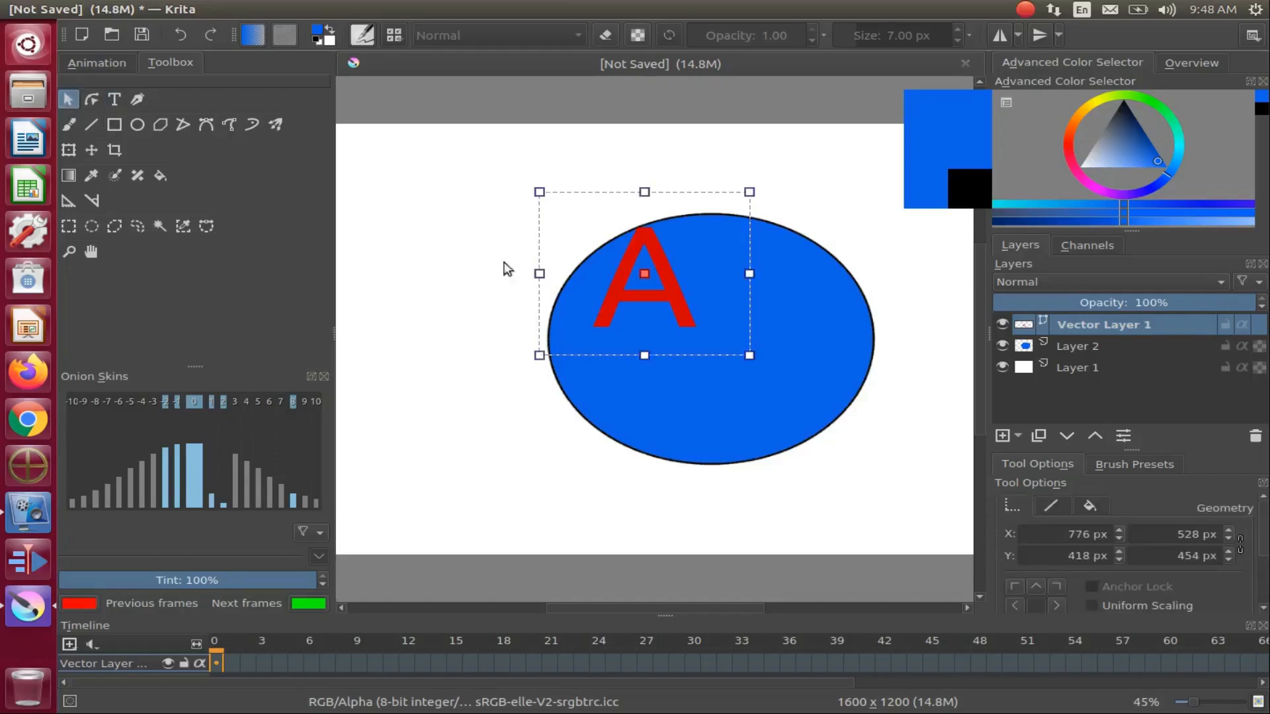
left_click_drag(647, 278, 713, 338)
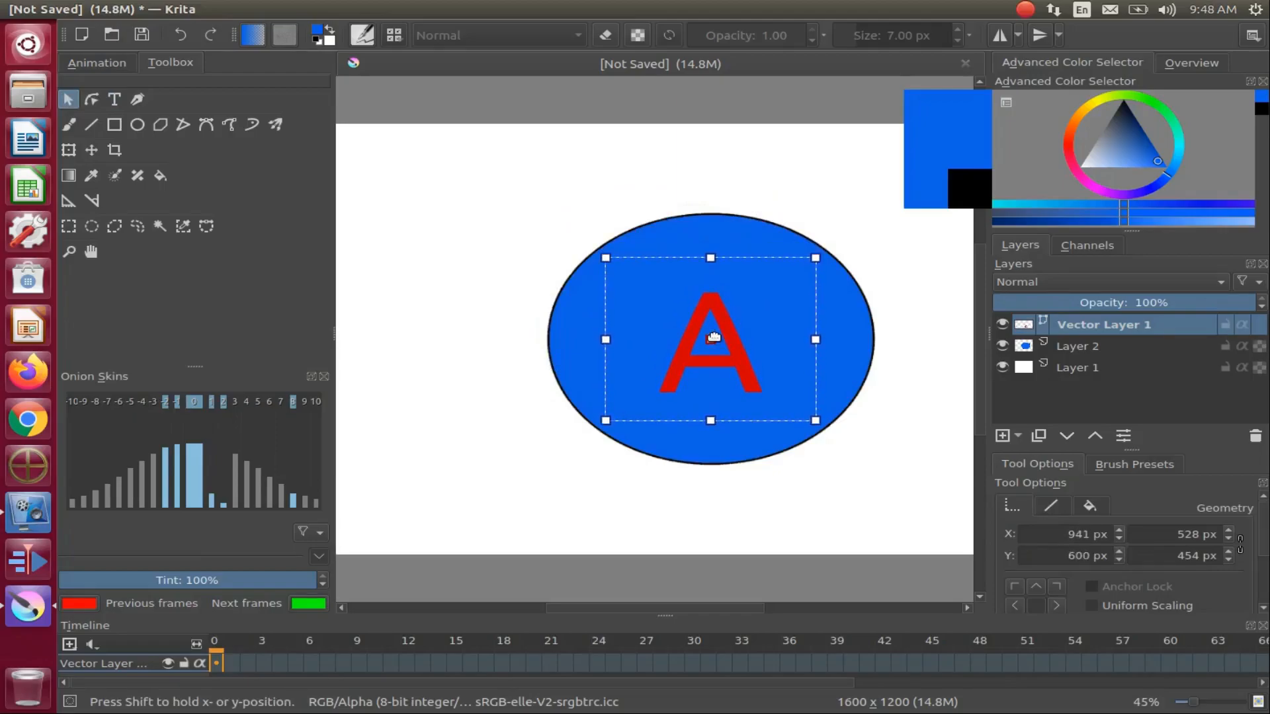
left_click_drag(713, 338, 713, 338)
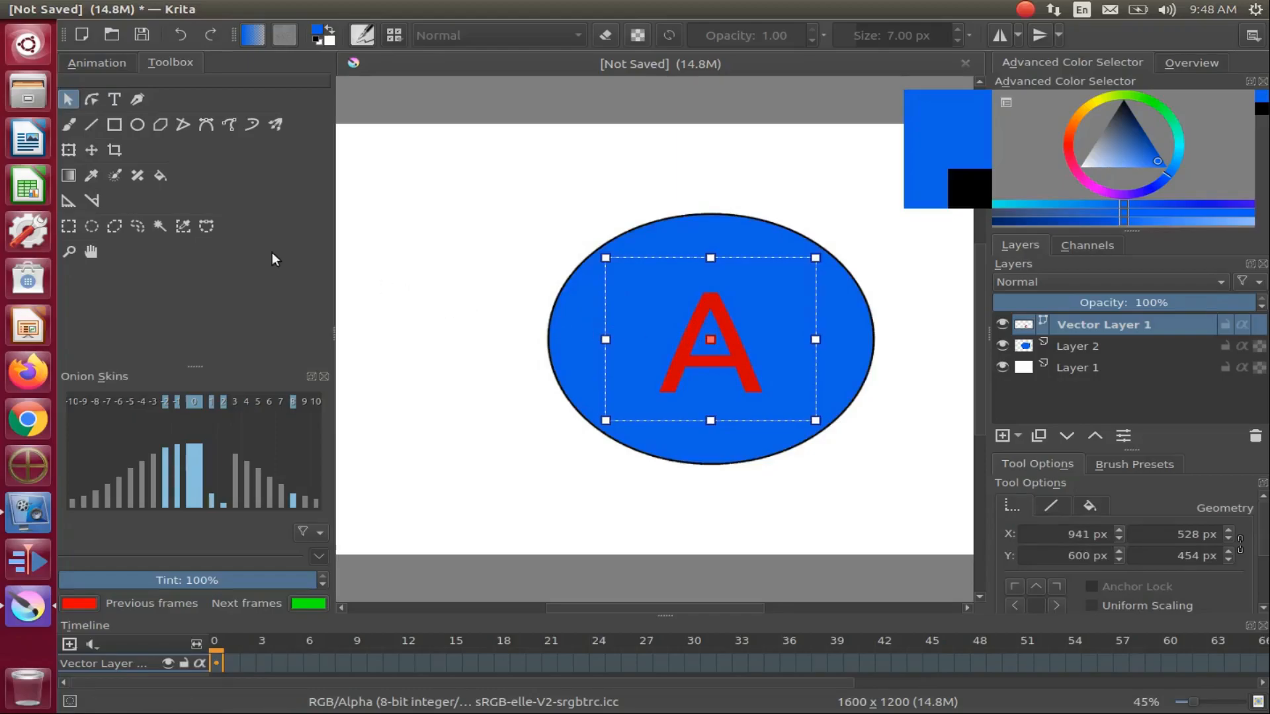
Transform the letter A by stretching it on all four sides so it nearly fills the blue ellipse.
left_click(69, 149)
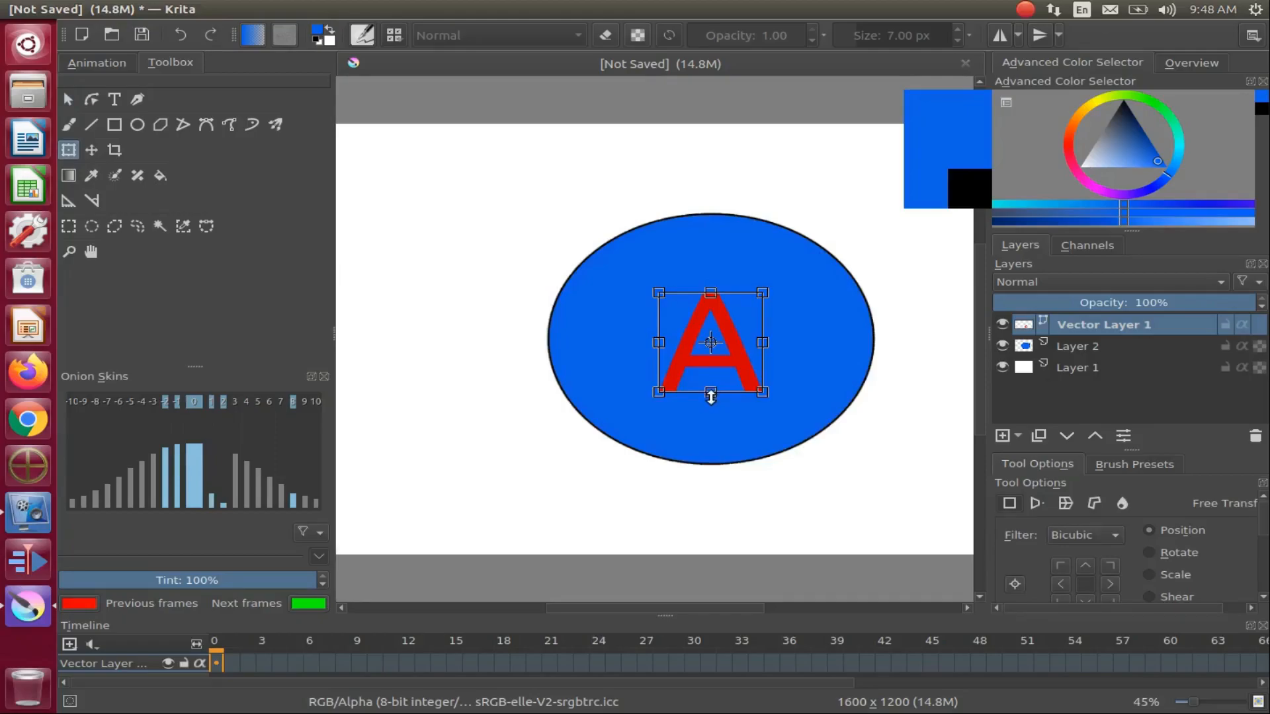
left_click_drag(710, 396, 706, 443)
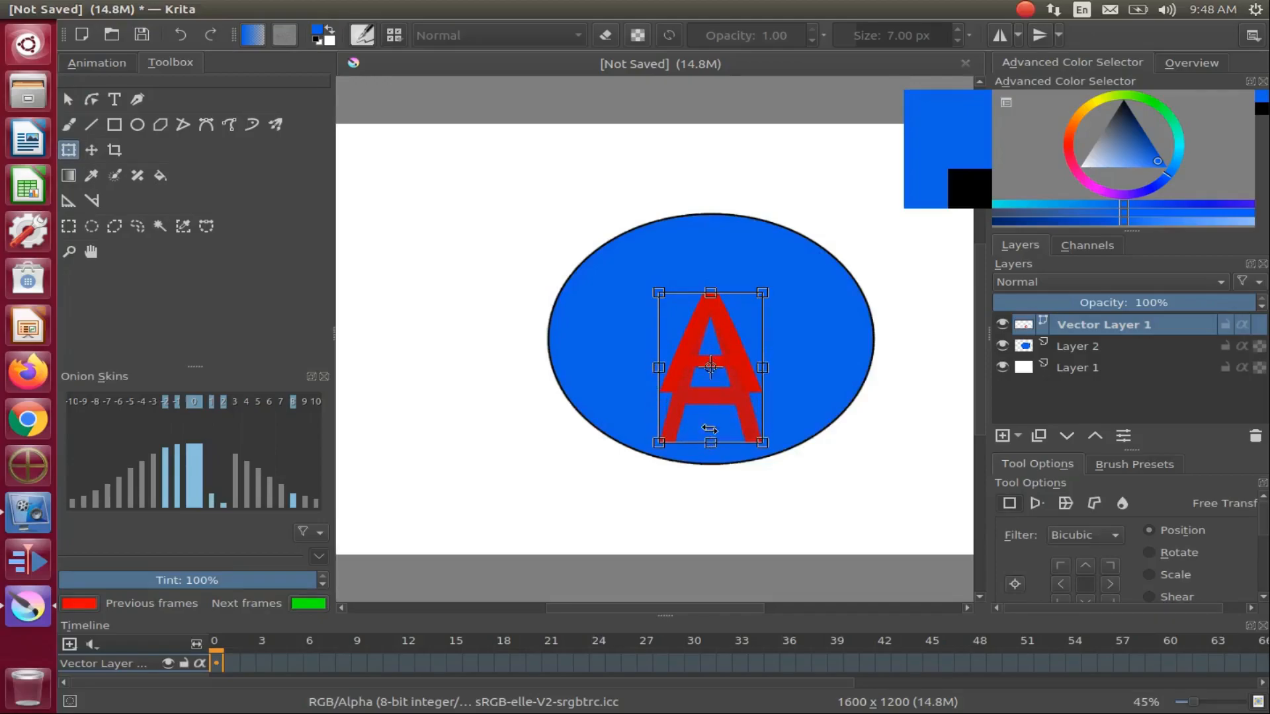
left_click_drag(710, 293, 711, 226)
left_click_drag(762, 334, 846, 334)
left_click_drag(659, 335, 595, 335)
left_click_drag(720, 226, 720, 216)
left_click_drag(846, 443, 834, 424)
left_click(68, 99)
left_click(72, 150)
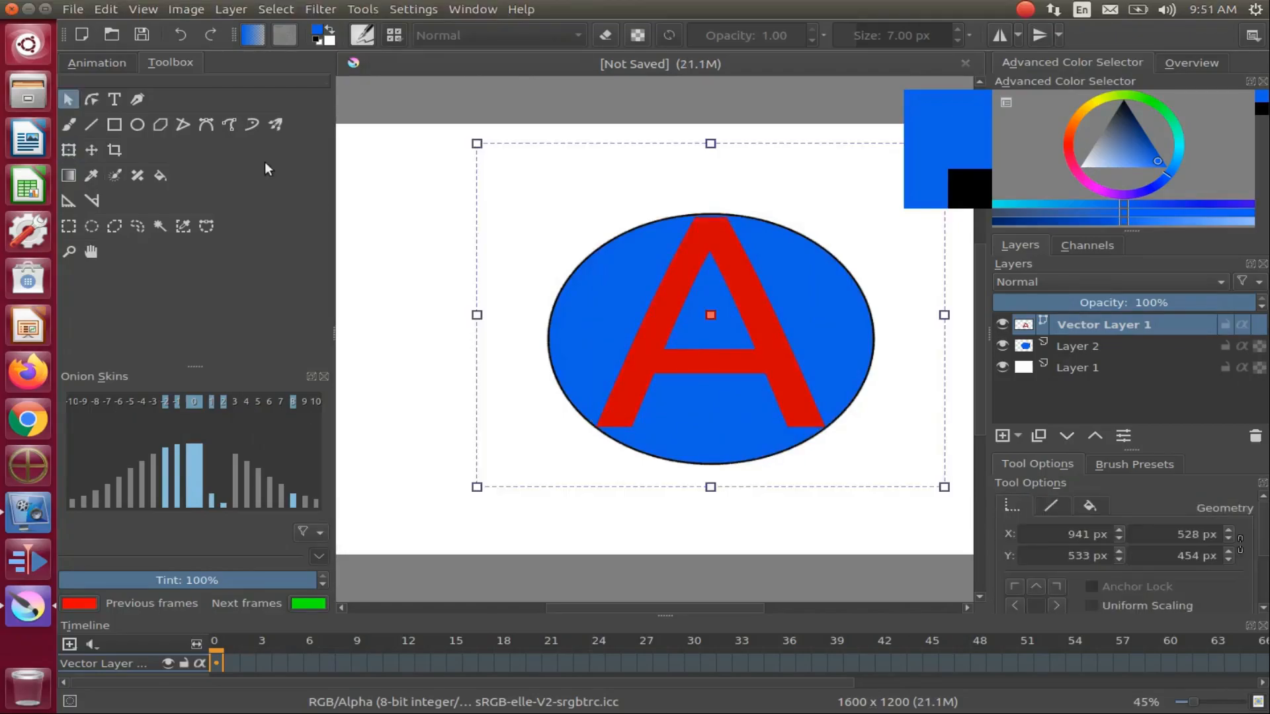
left_click(229, 123)
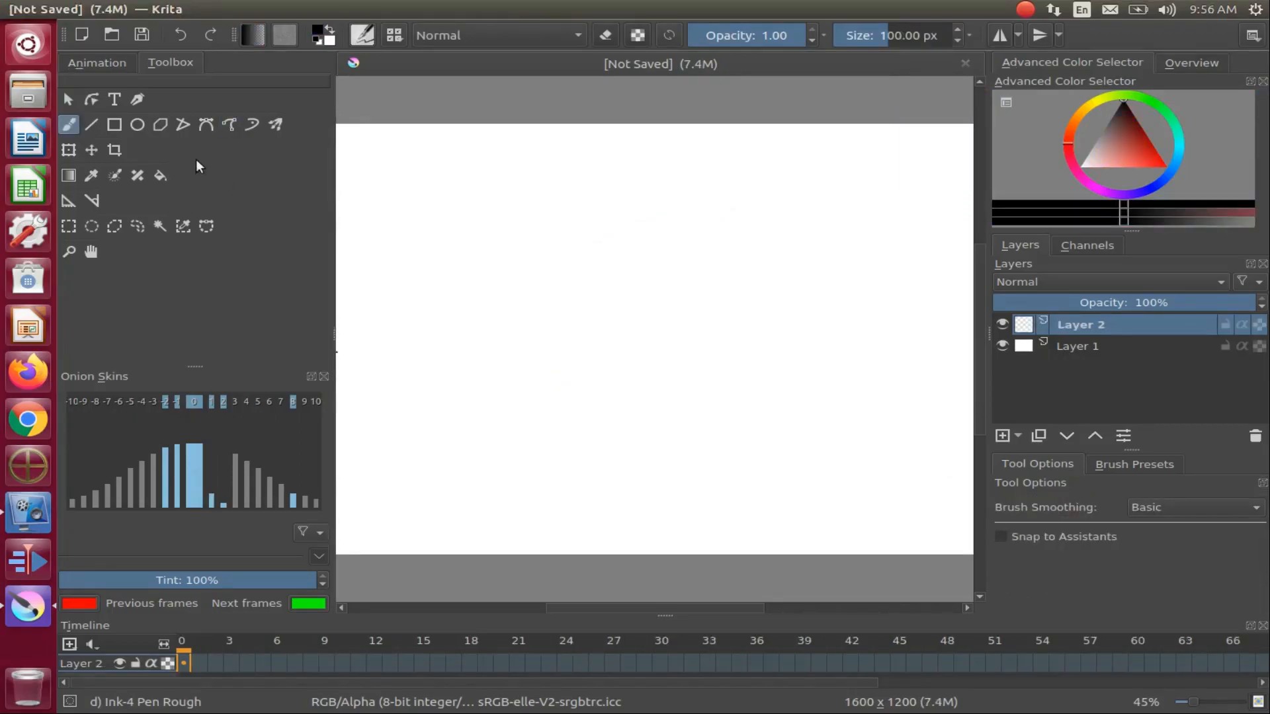
Draw three tall, narrow ellipses side by side across the blank canvas, the last about 133 by 365 px.
left_click(137, 125)
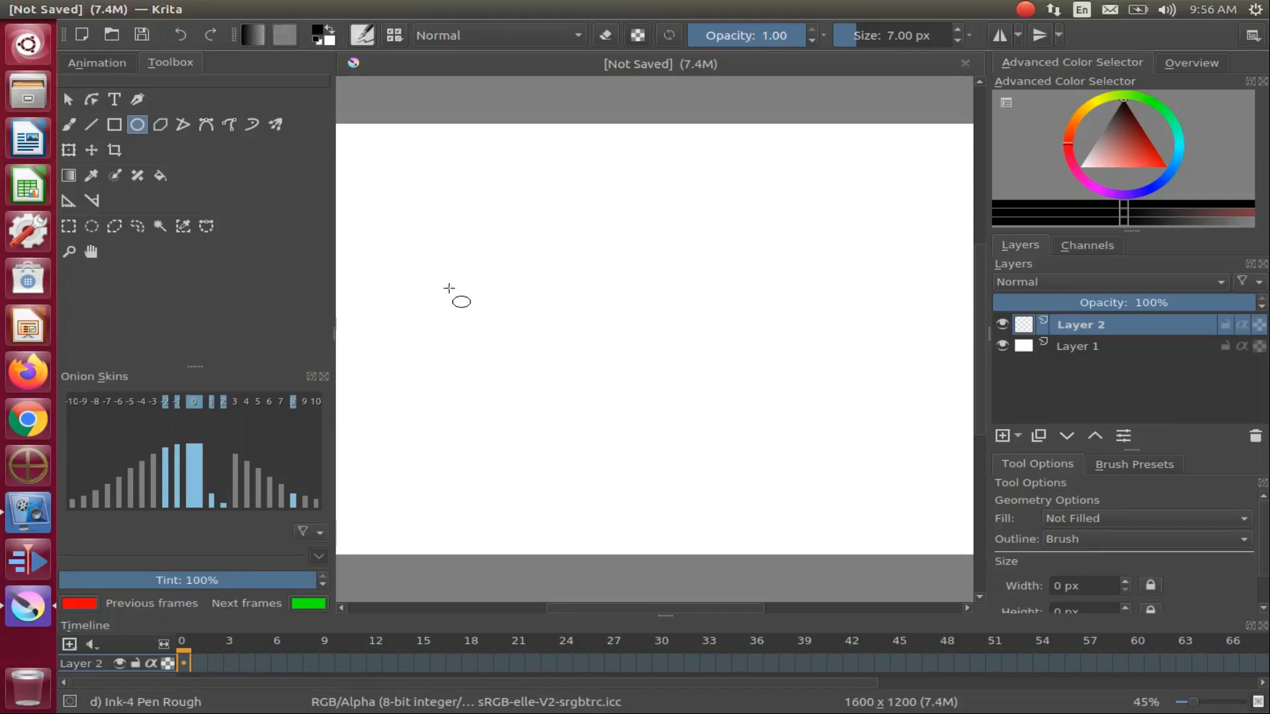
mouse_move(450, 289)
left_mouse_down()
mouse_move(483, 312)
mouse_move(496, 424)
left_mouse_up()
left_click_drag(553, 297, 609, 429)
left_click_drag(653, 299, 709, 431)
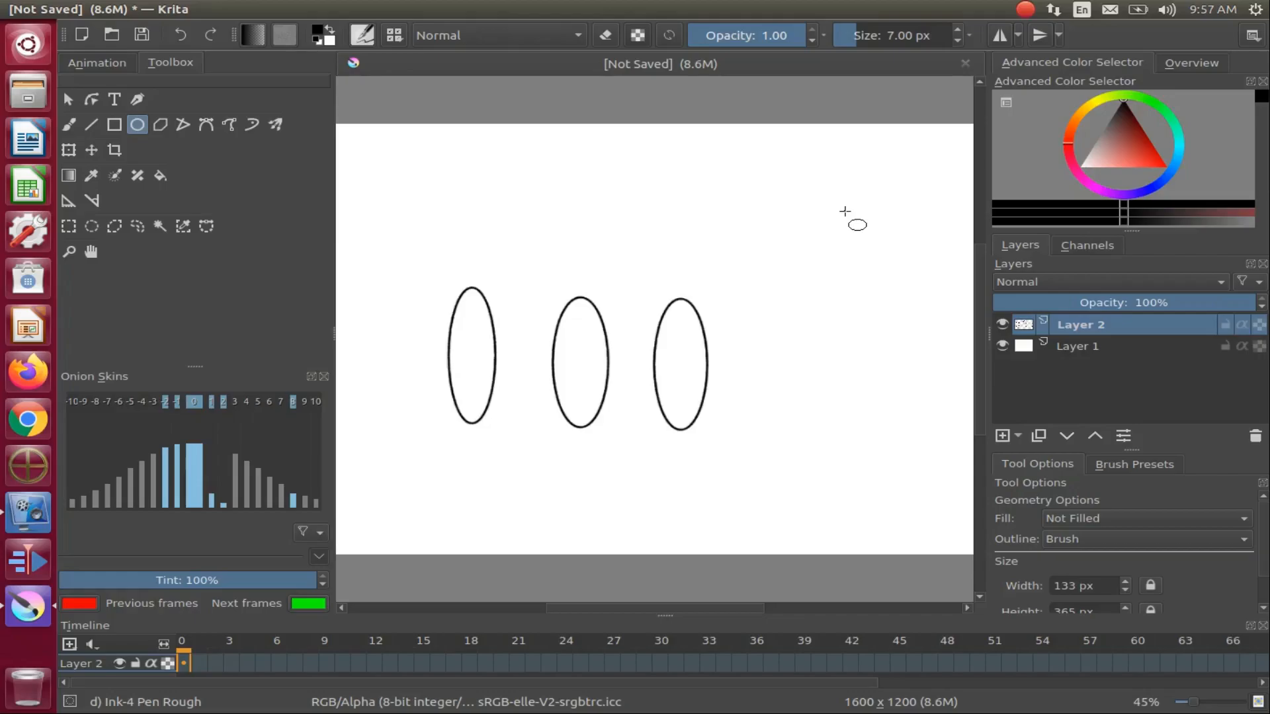
Fill the left ellipse with light blue, the middle one with purple and the right one with pinkish red.
left_click(1176, 160)
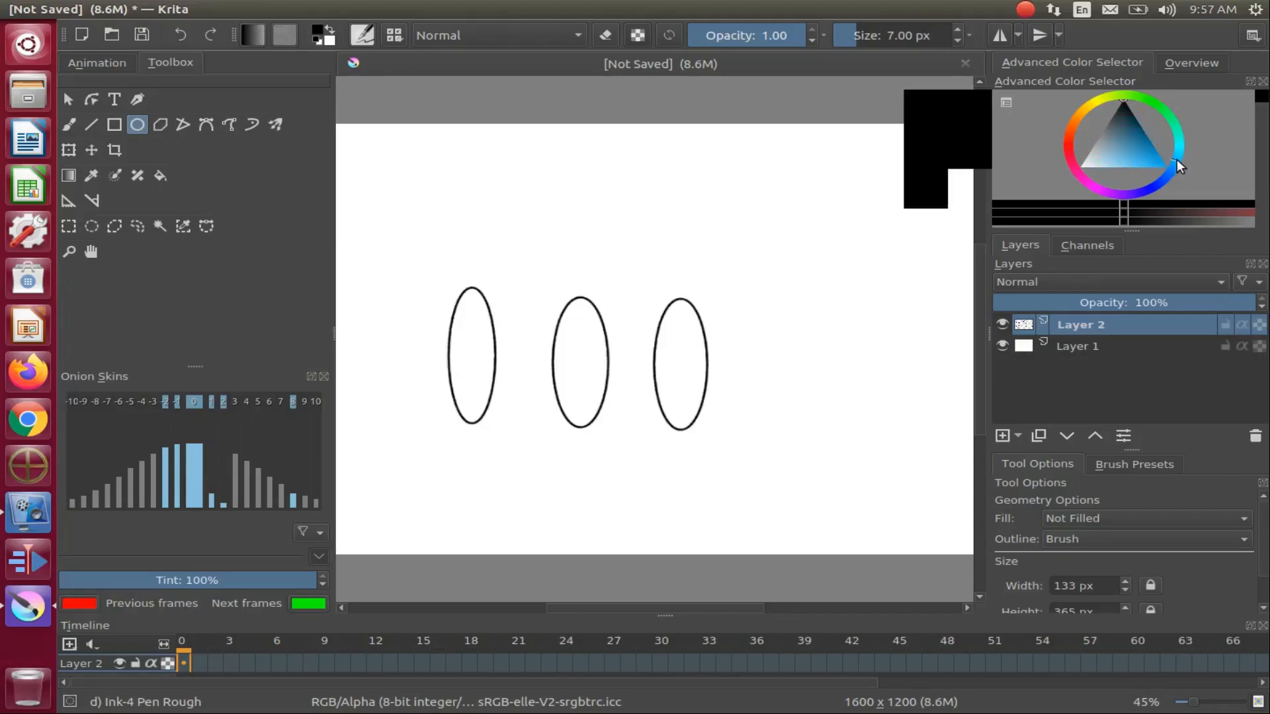
left_click(1158, 164)
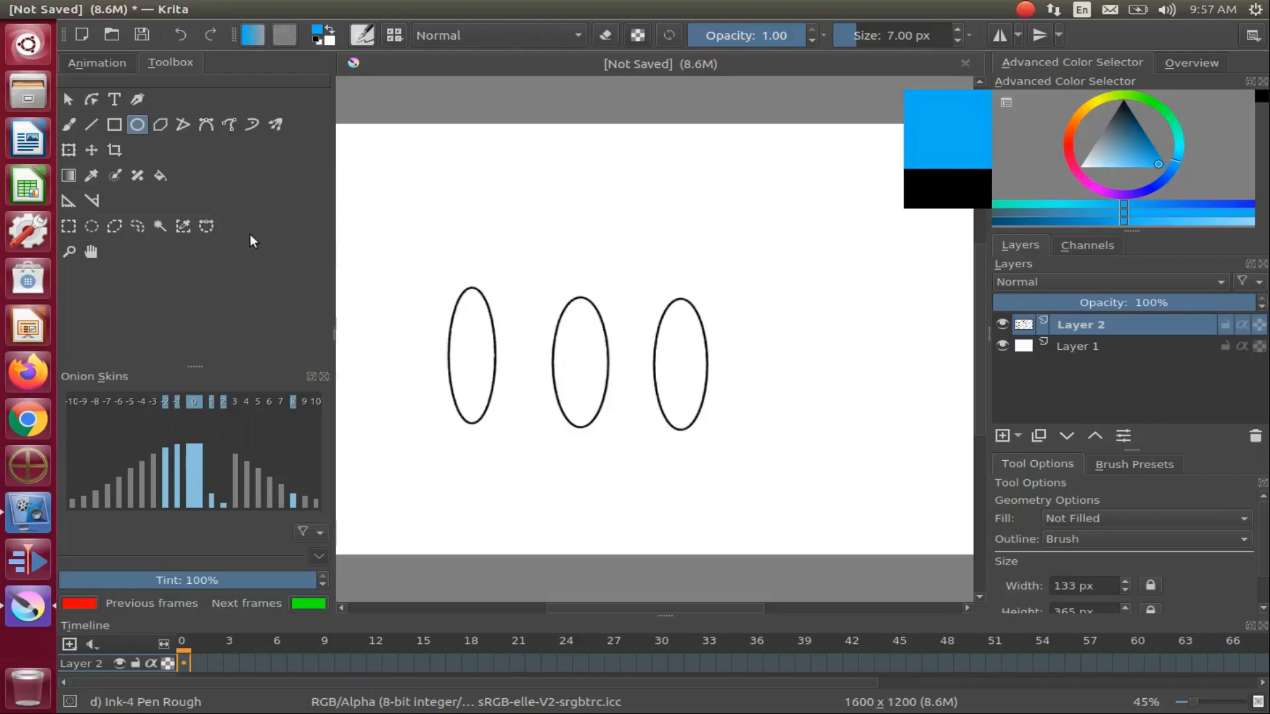
left_click(161, 176)
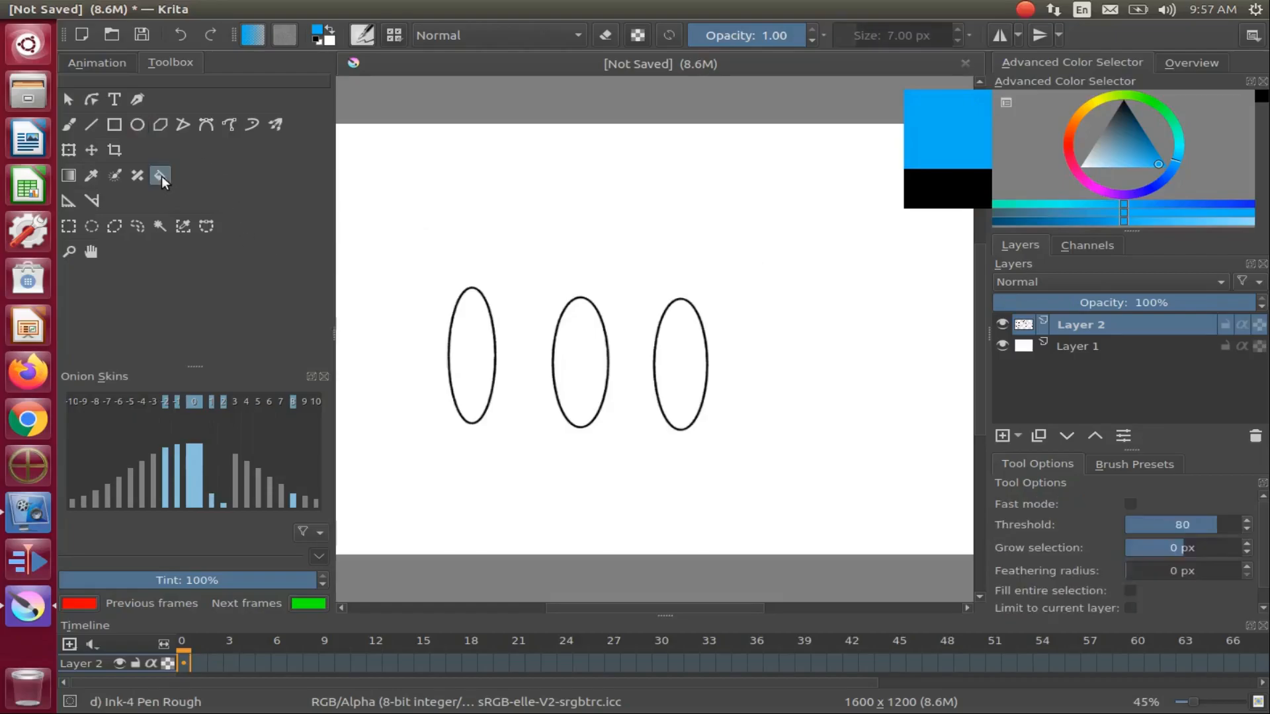
left_click(469, 340)
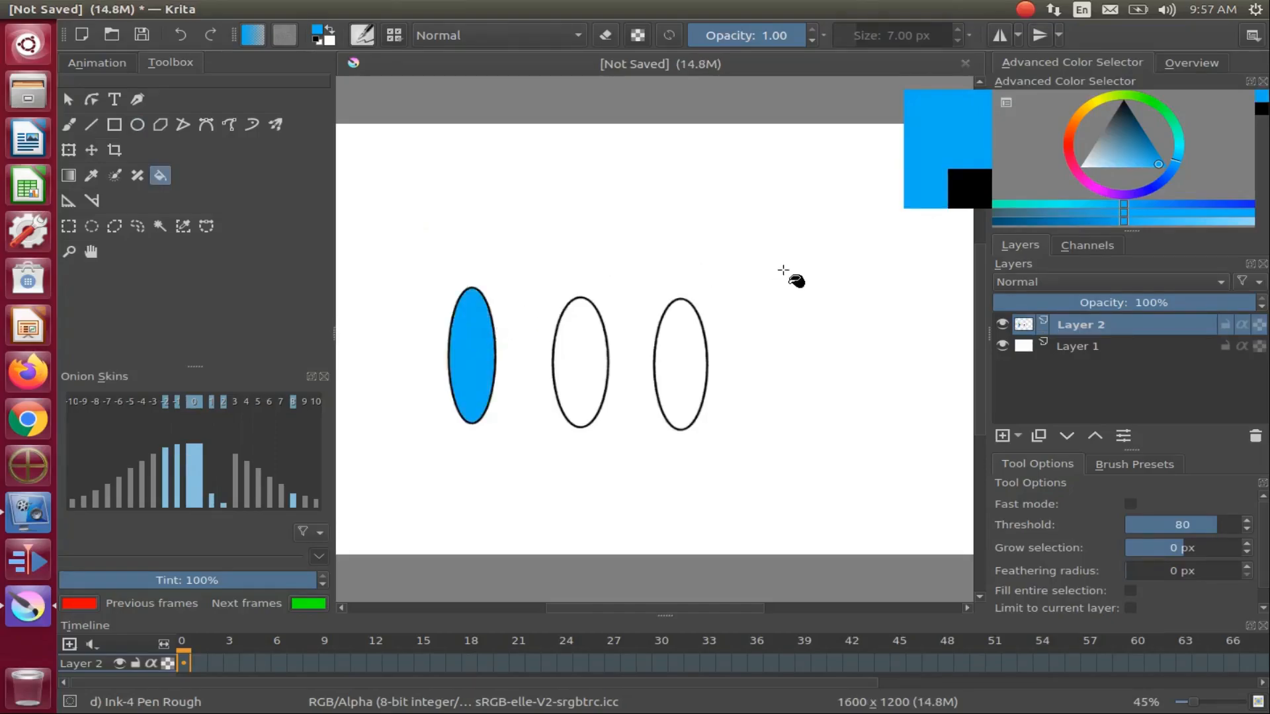
left_click(1103, 192)
left_click(575, 352)
left_click(1071, 164)
left_click(681, 361)
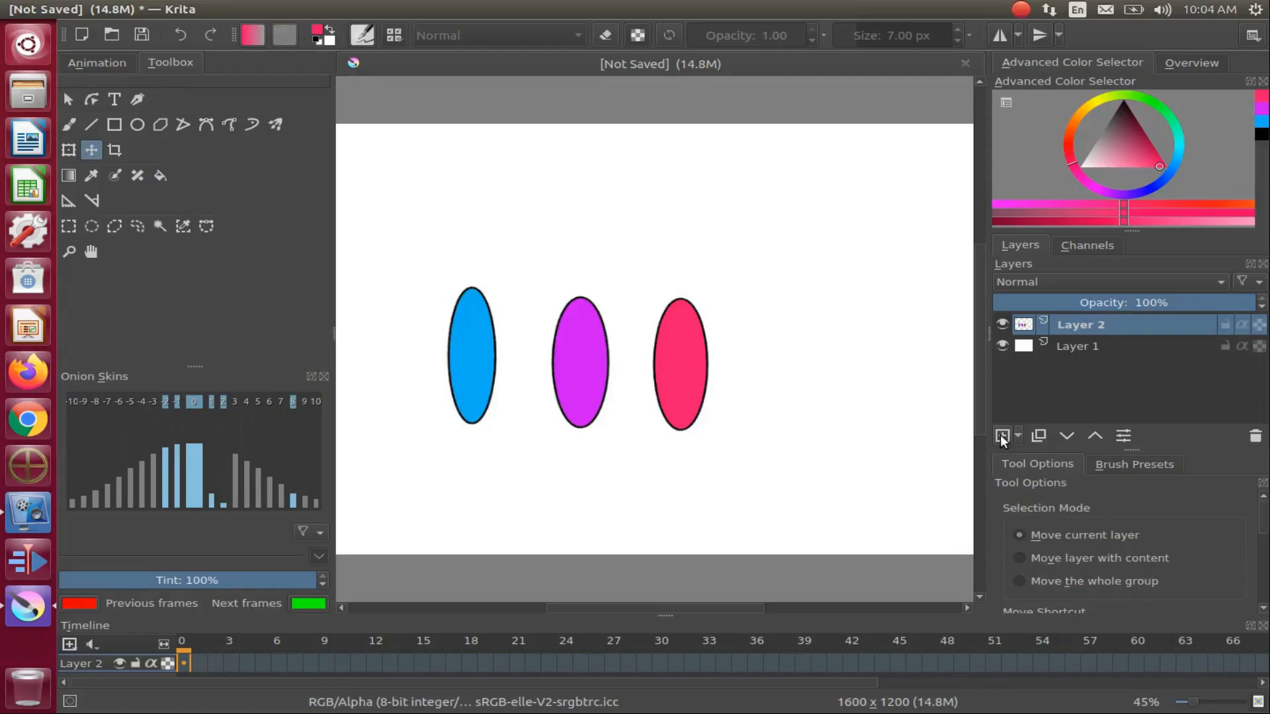
Add a new paint layer above Layer 2 and hide Layer 2.
left_click(1001, 437)
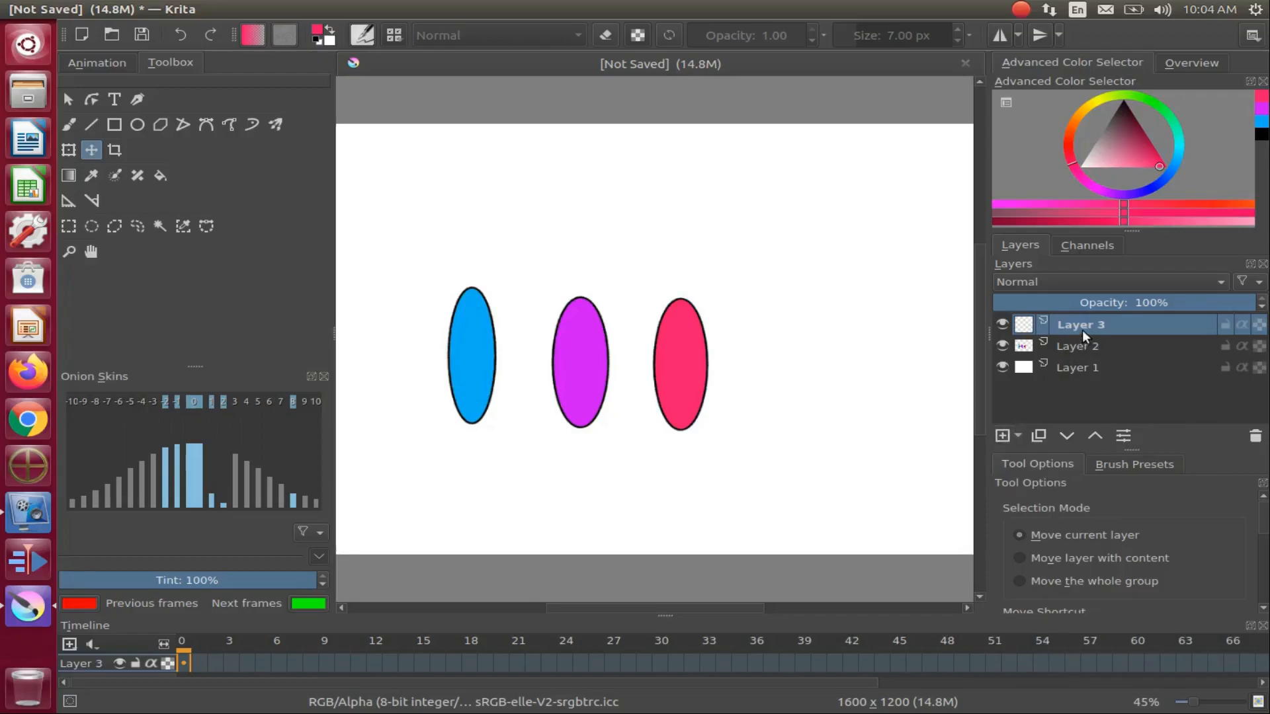
mouse_move(1082, 330)
left_click(1002, 345)
left_click(1001, 345)
left_click(1002, 345)
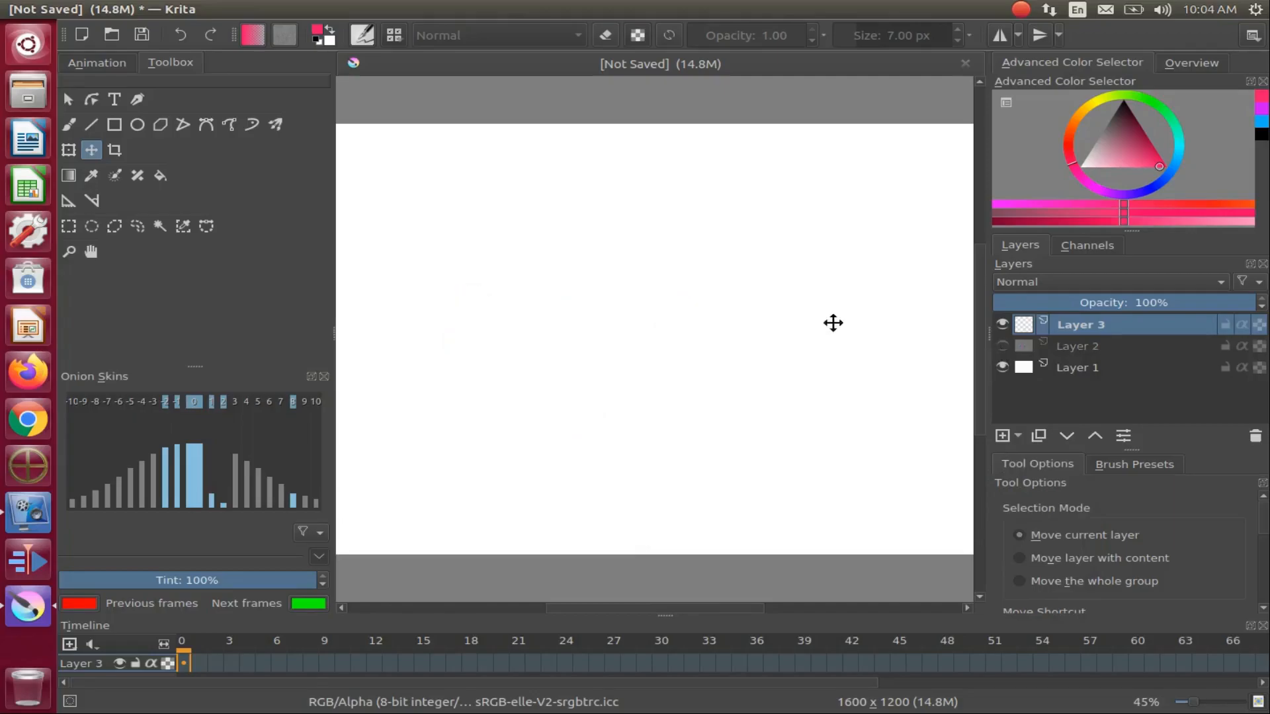
On Layer 3, draw a tall black-outlined ellipse about 155 by 369 px left of the canvas centre and fill it with light blue.
left_click(137, 125)
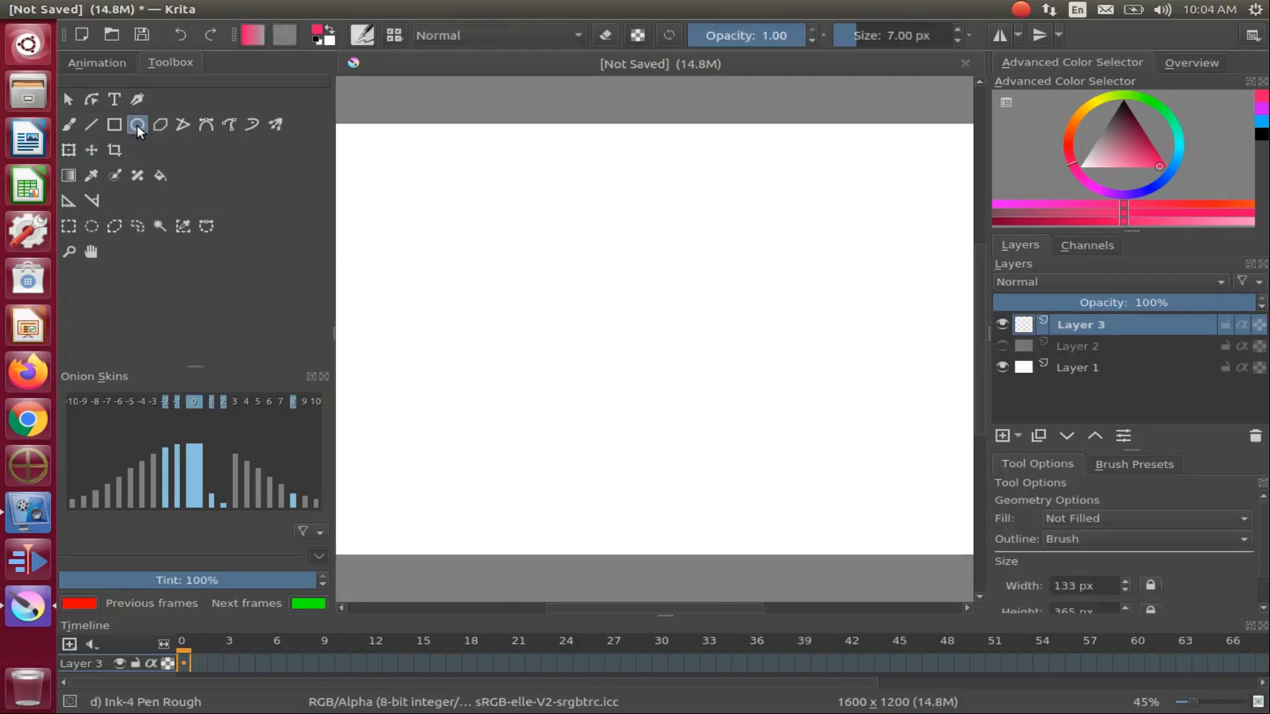
left_click(1261, 136)
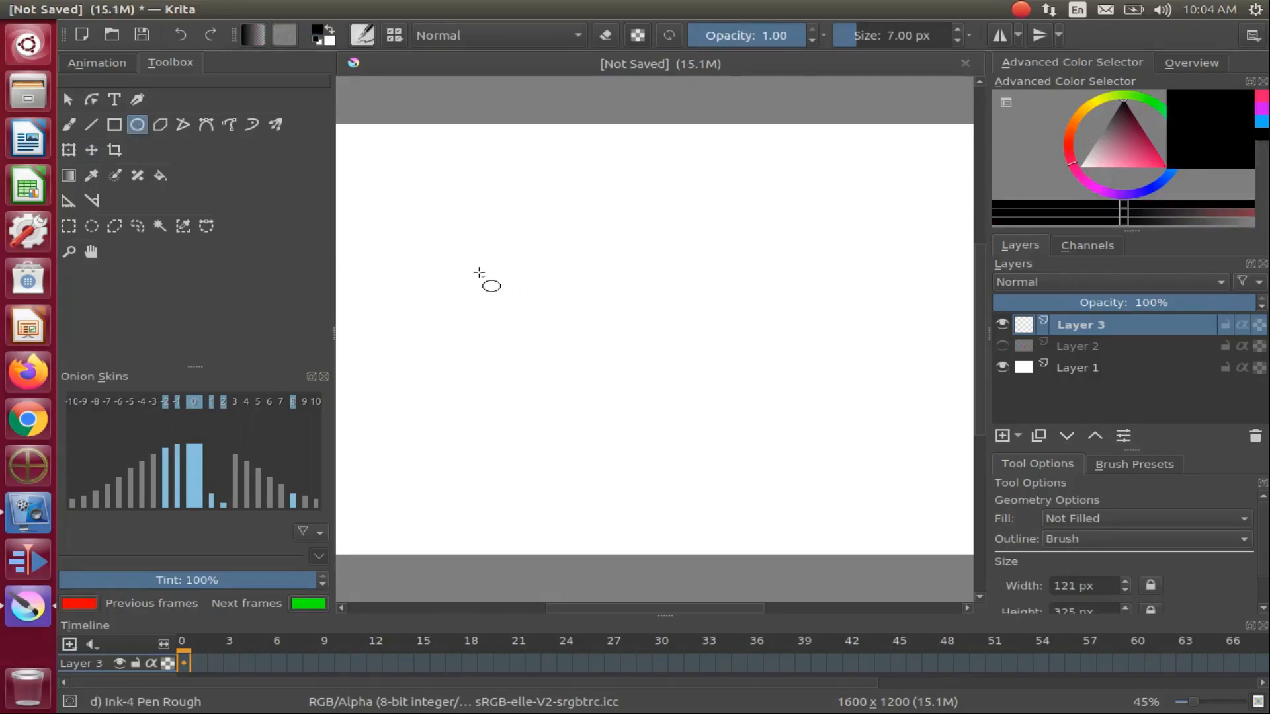
mouse_move(468, 261)
left_mouse_down()
mouse_move(539, 384)
mouse_move(531, 393)
left_mouse_up()
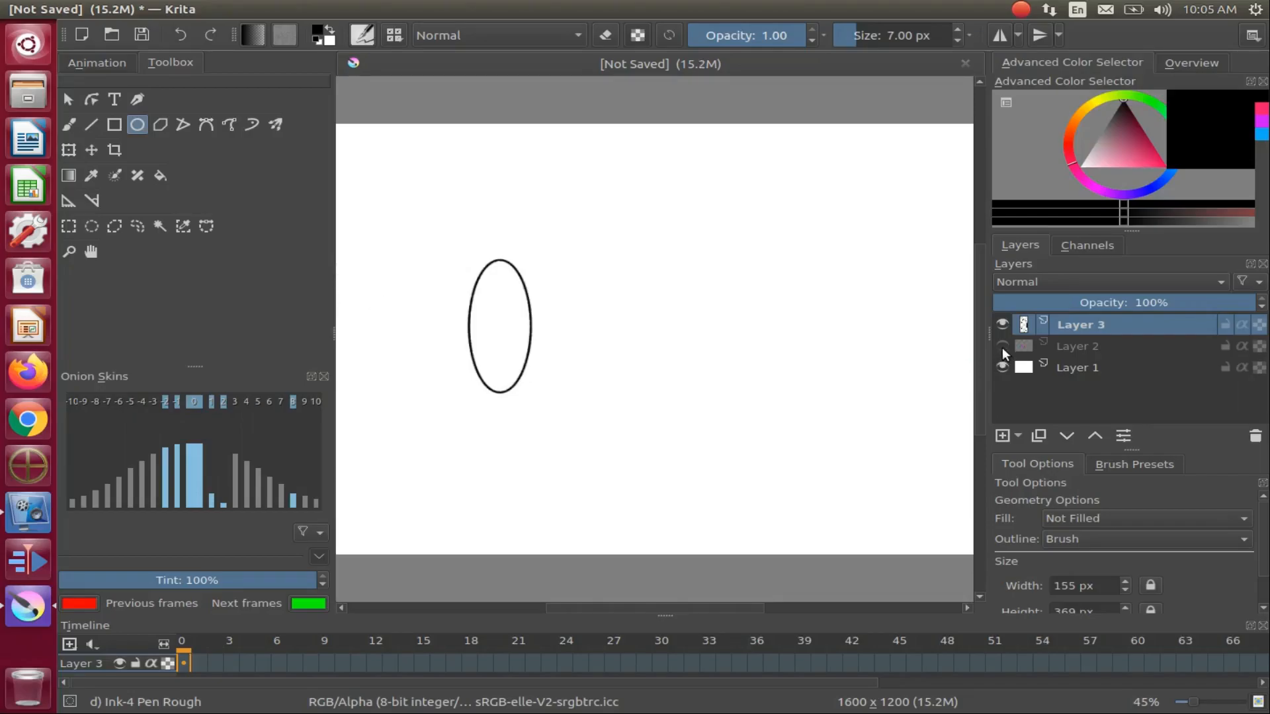
mouse_move(1002, 347)
left_click(1262, 136)
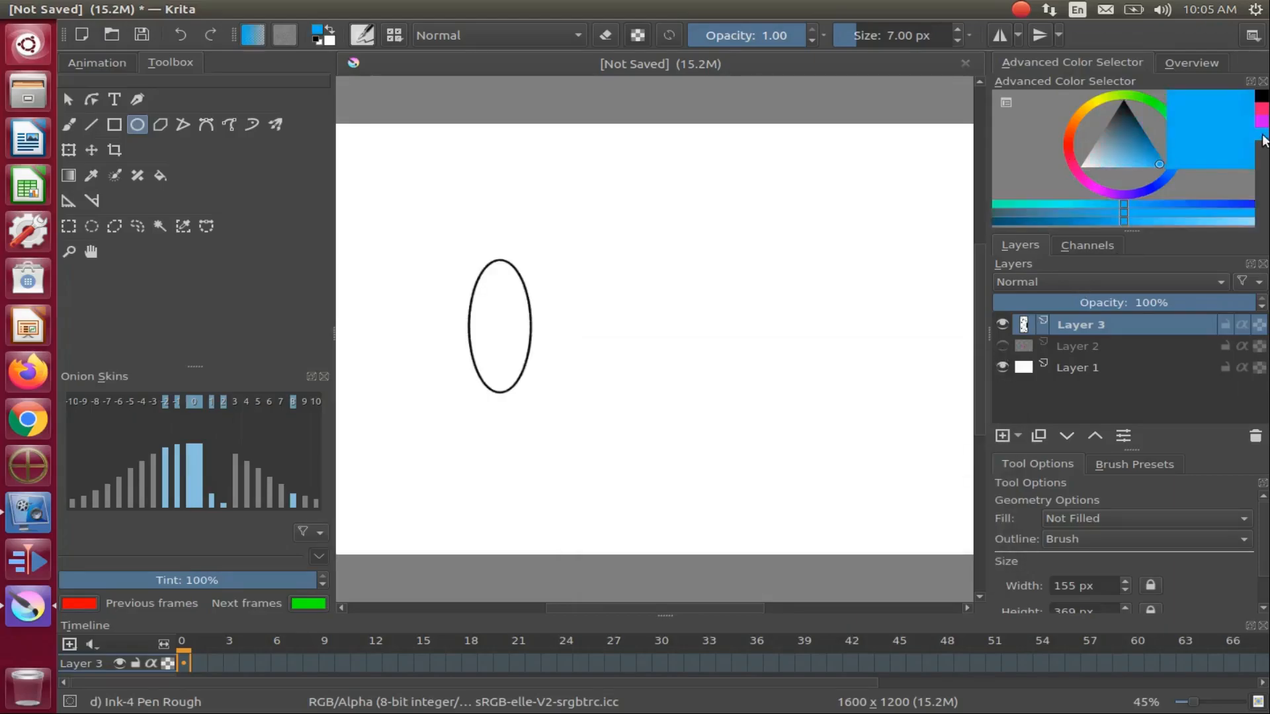
left_click(160, 174)
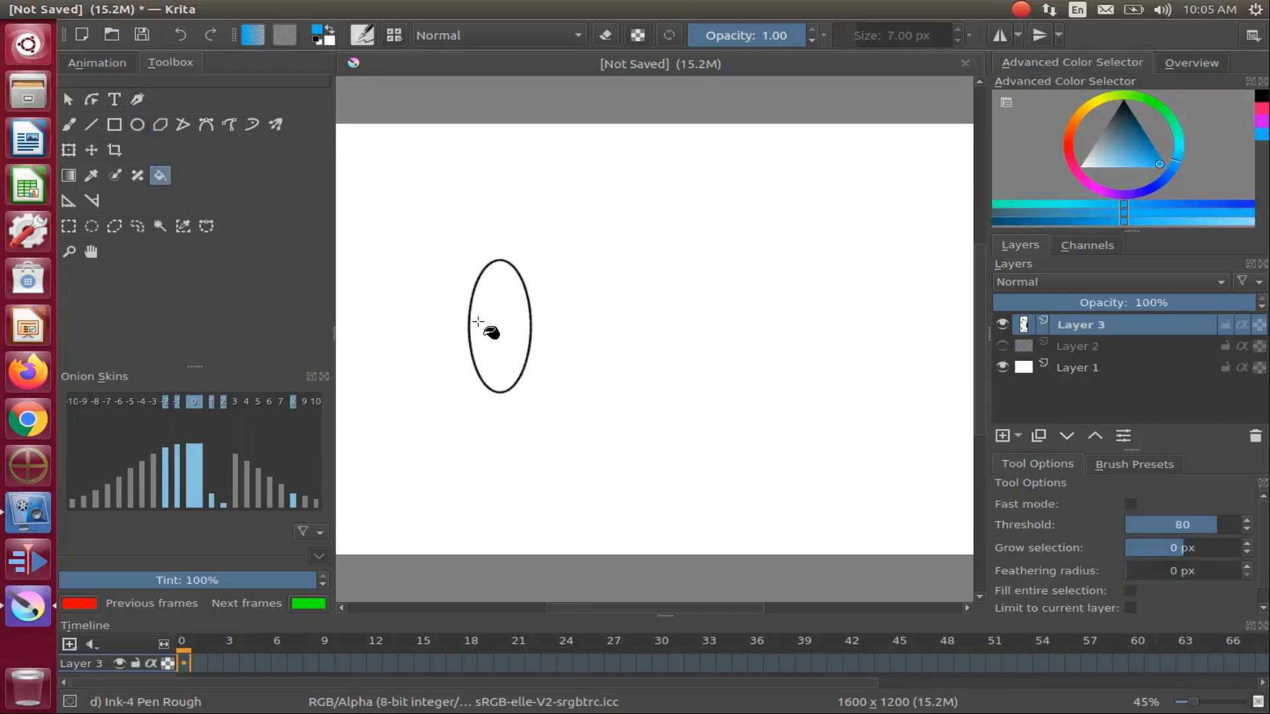
left_click(492, 319)
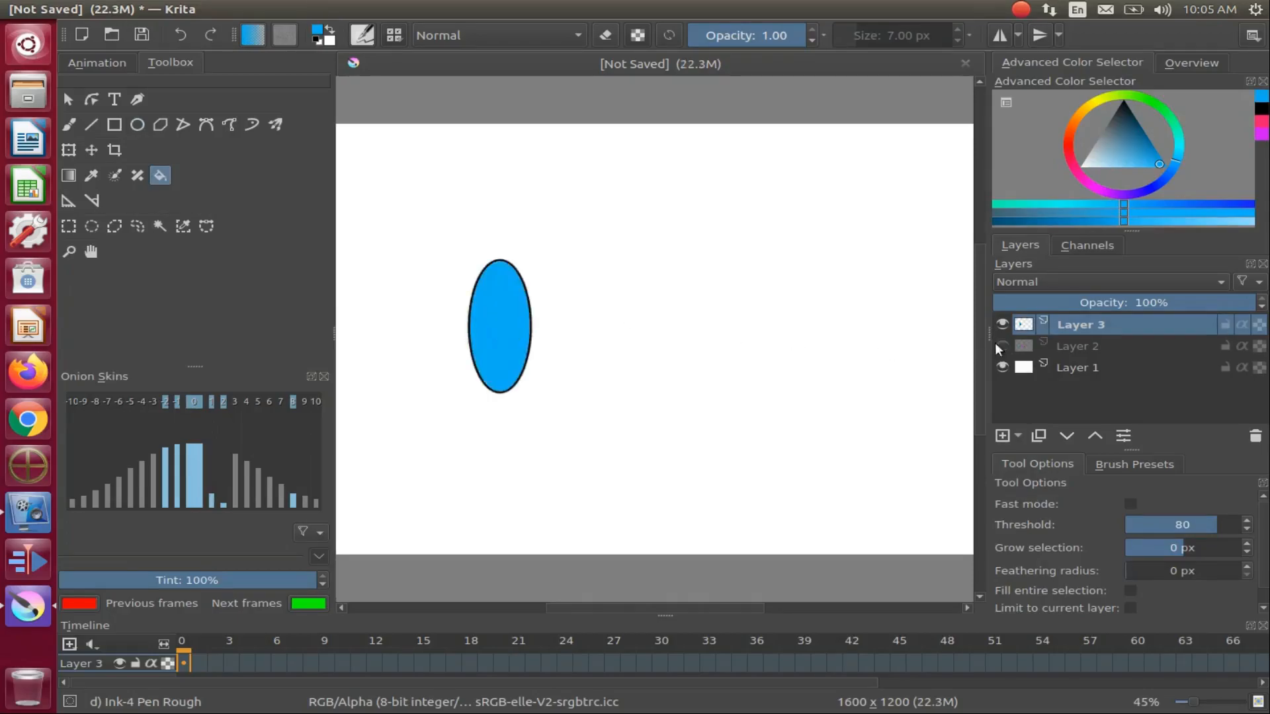
On a new paint layer, draw a black-outlined ellipse about 122 by 358 px beside the blue one and fill it with purple.
mouse_move(1030, 347)
left_click(1002, 435)
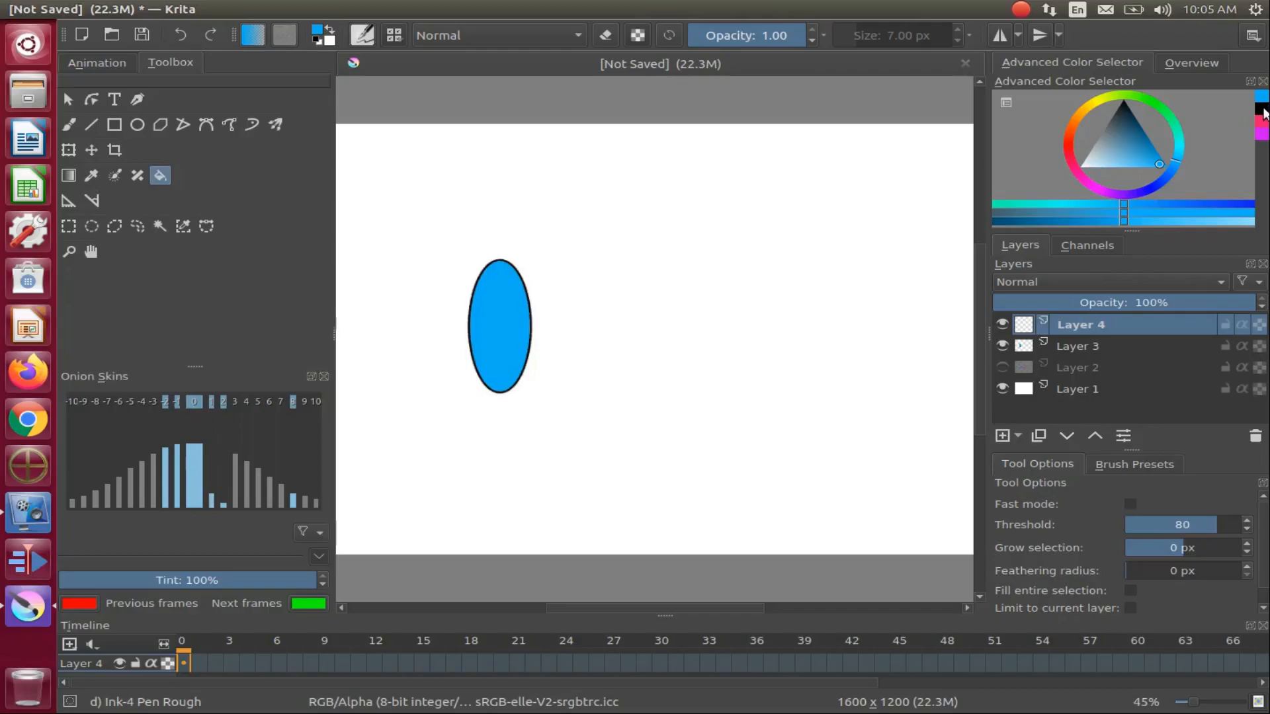
left_click(1261, 111)
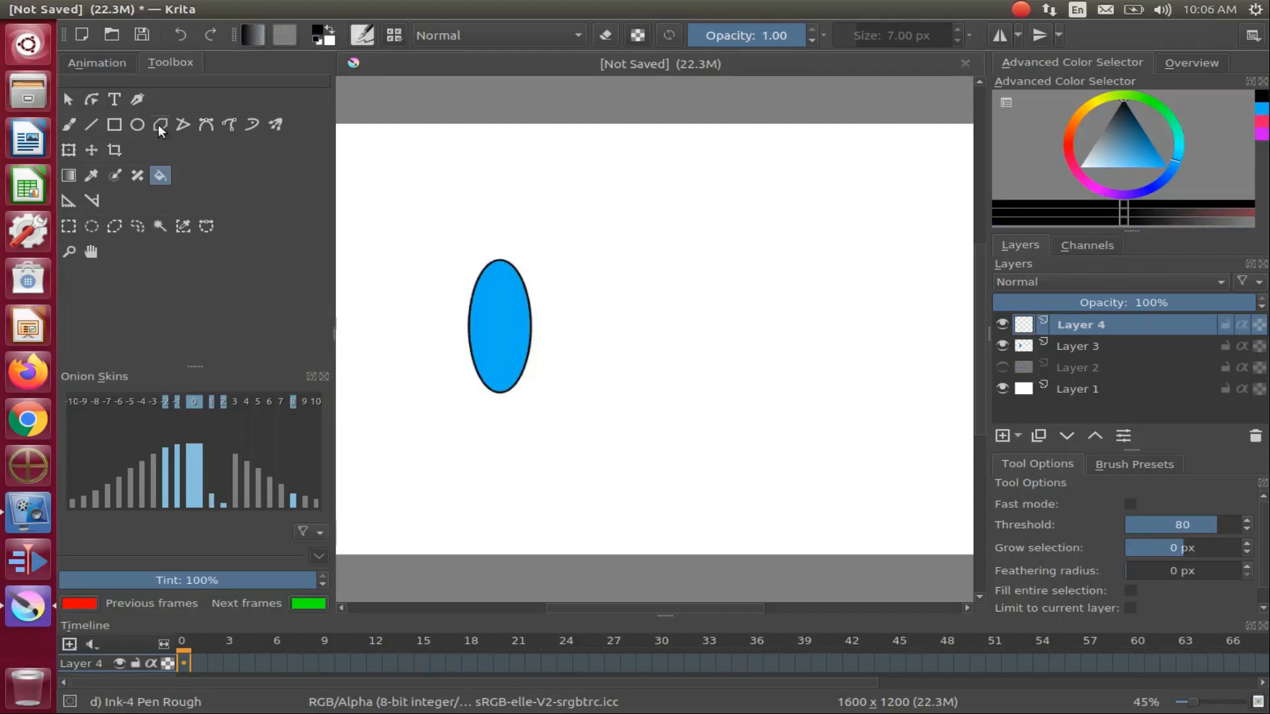
left_click(133, 126)
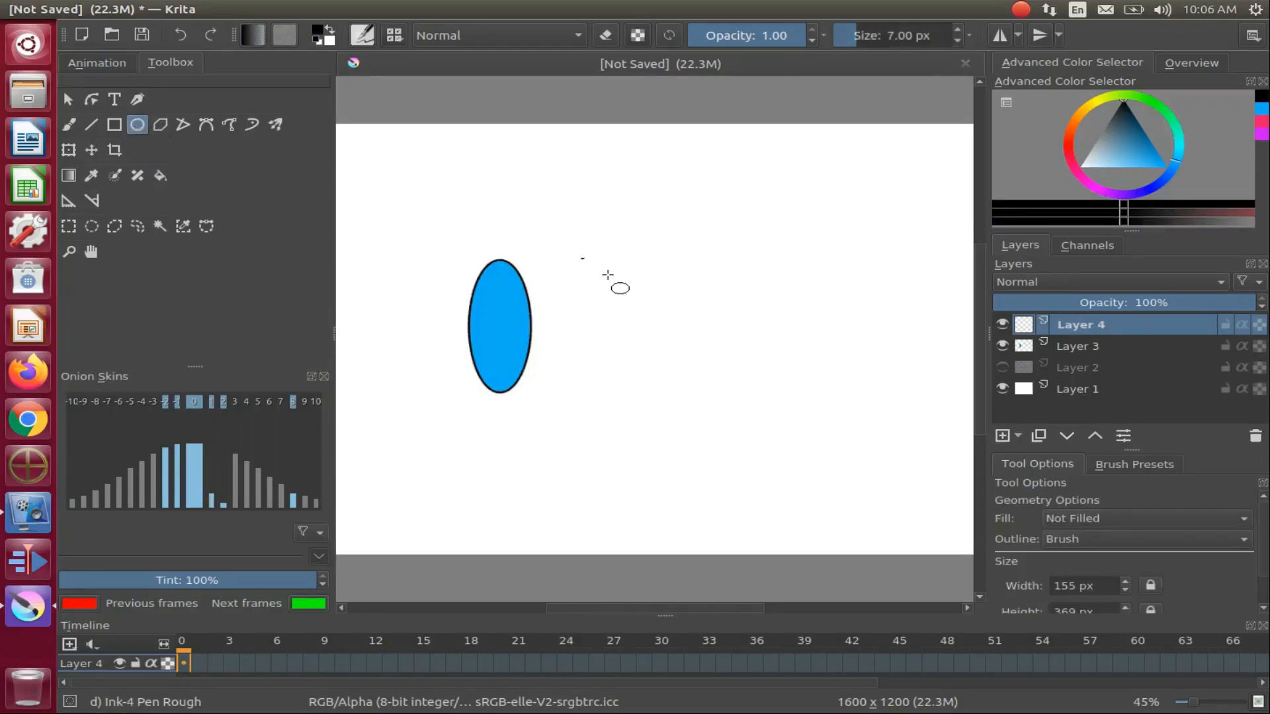
left_click_drag(605, 269, 654, 399)
left_click(160, 176)
left_click(1262, 134)
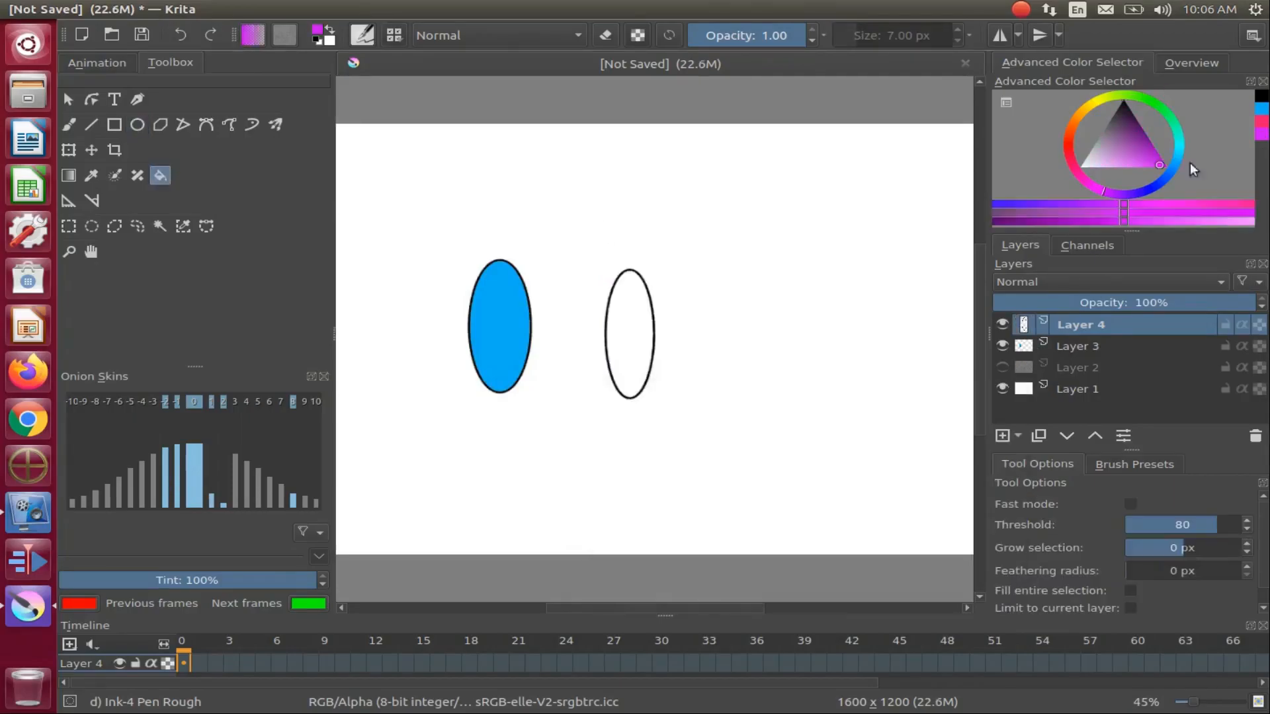
left_click(641, 318)
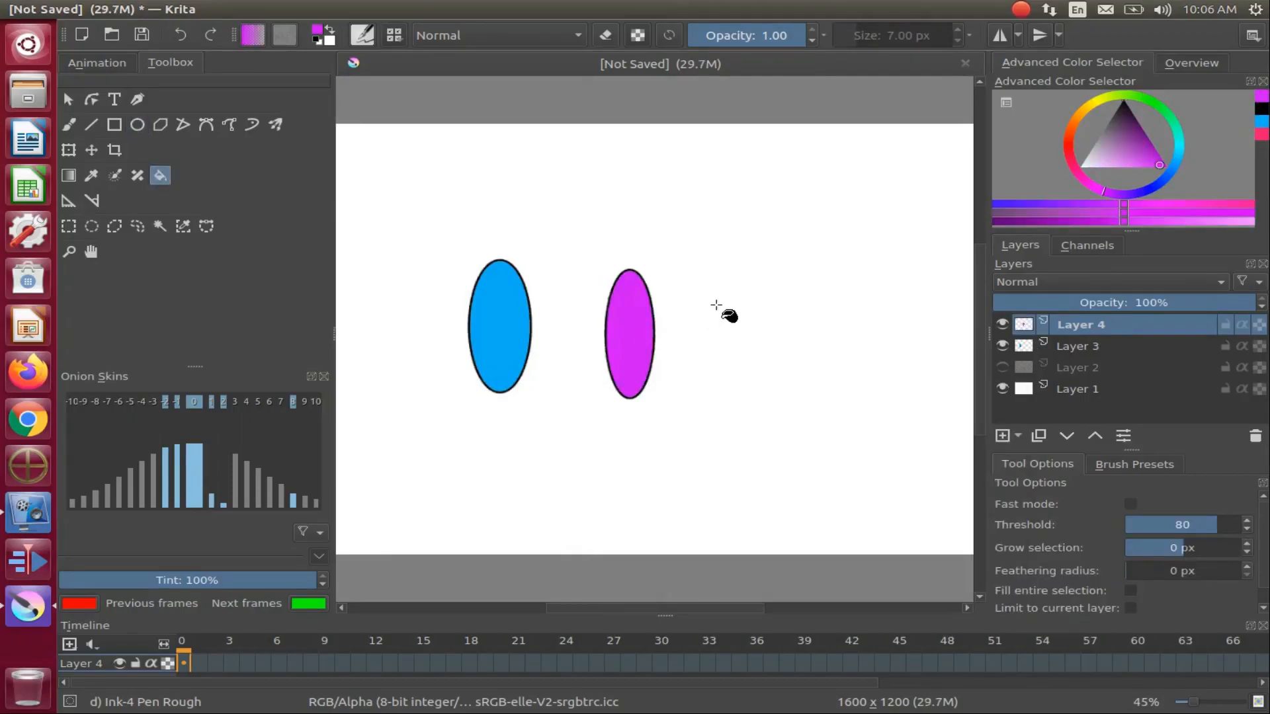
On another new paint layer, draw a tall black-outlined ellipse to the right of the purple one and fill it with pinkish red.
left_click(1001, 436)
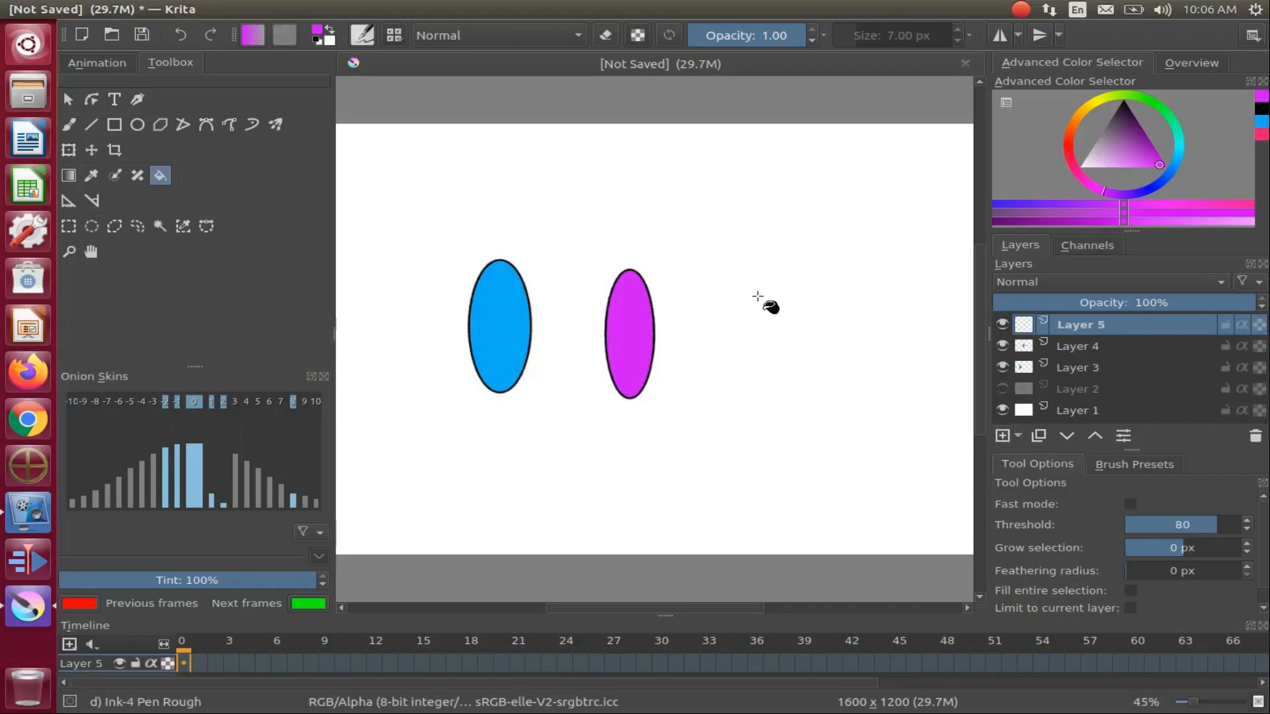
left_click(138, 125)
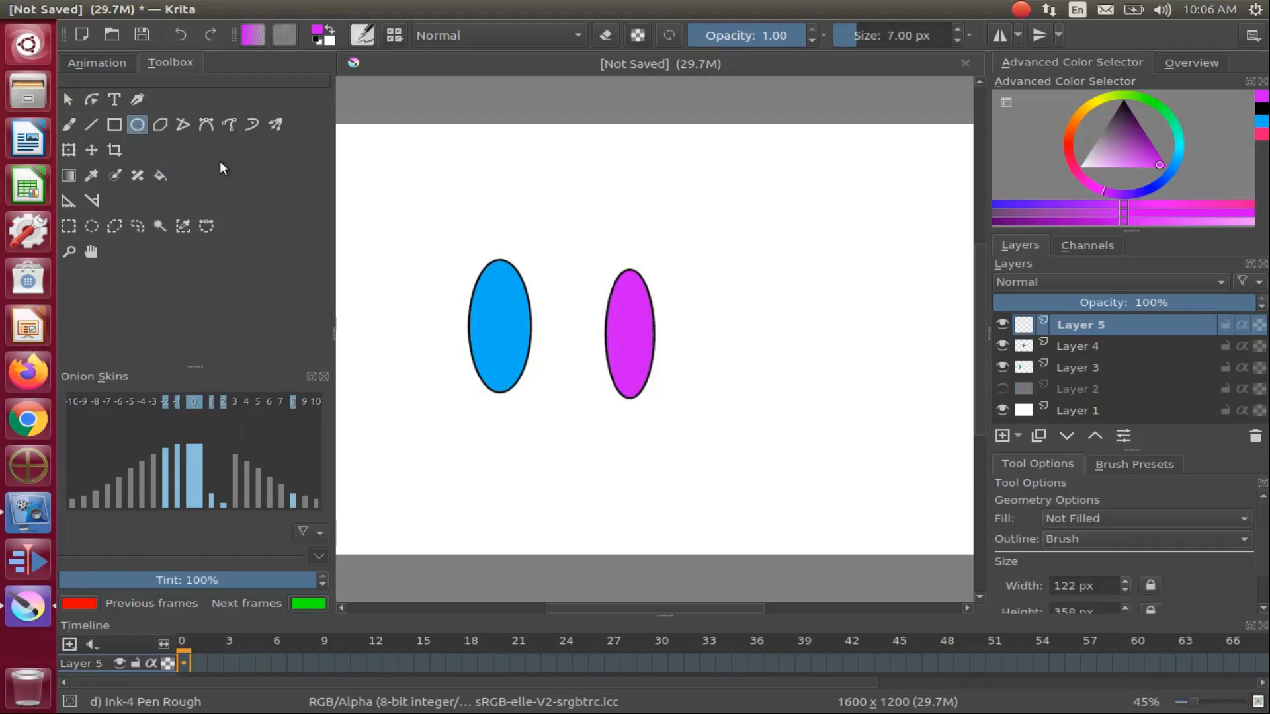
left_click(1262, 110)
left_click_drag(714, 281, 771, 408)
key("f")
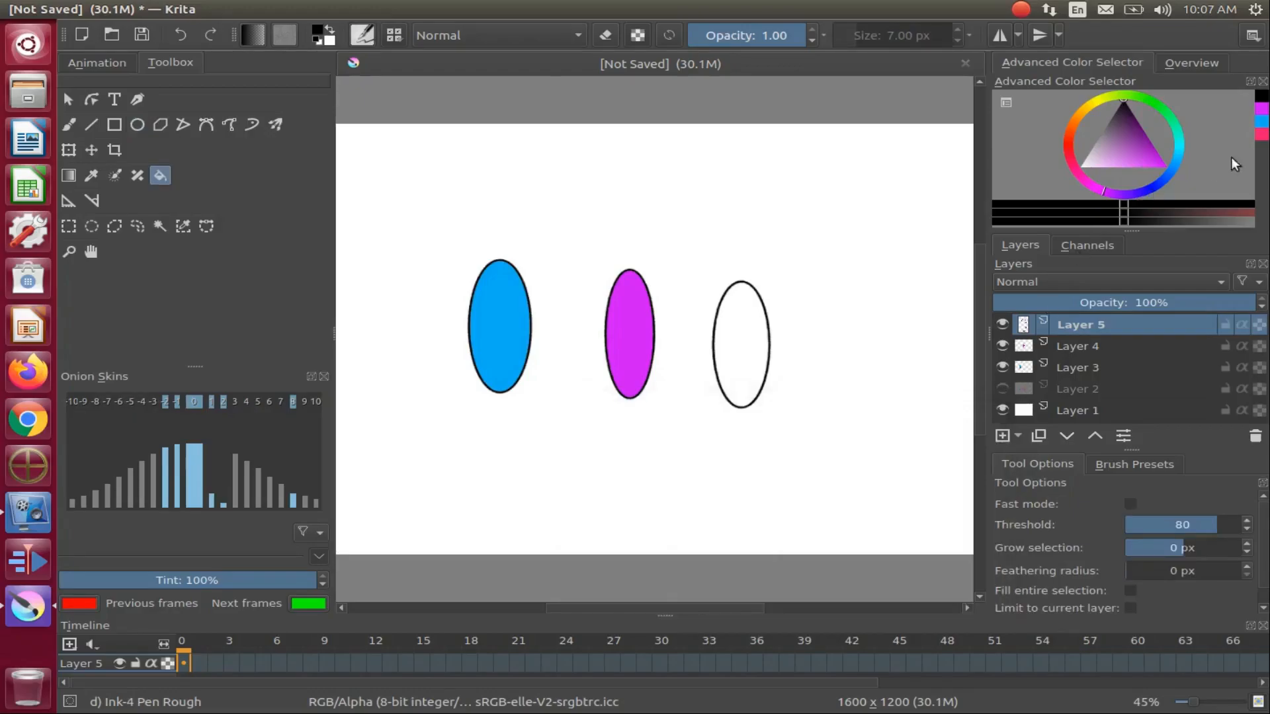
left_click(1262, 138)
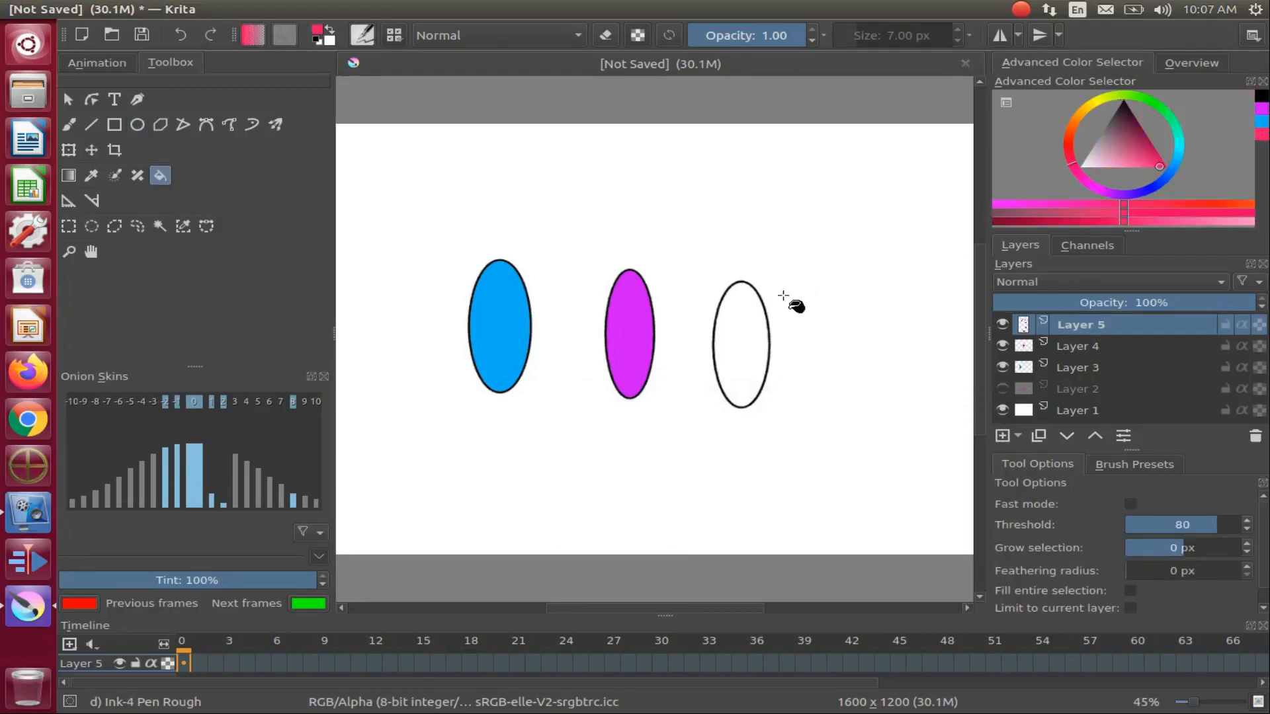
left_click(746, 335)
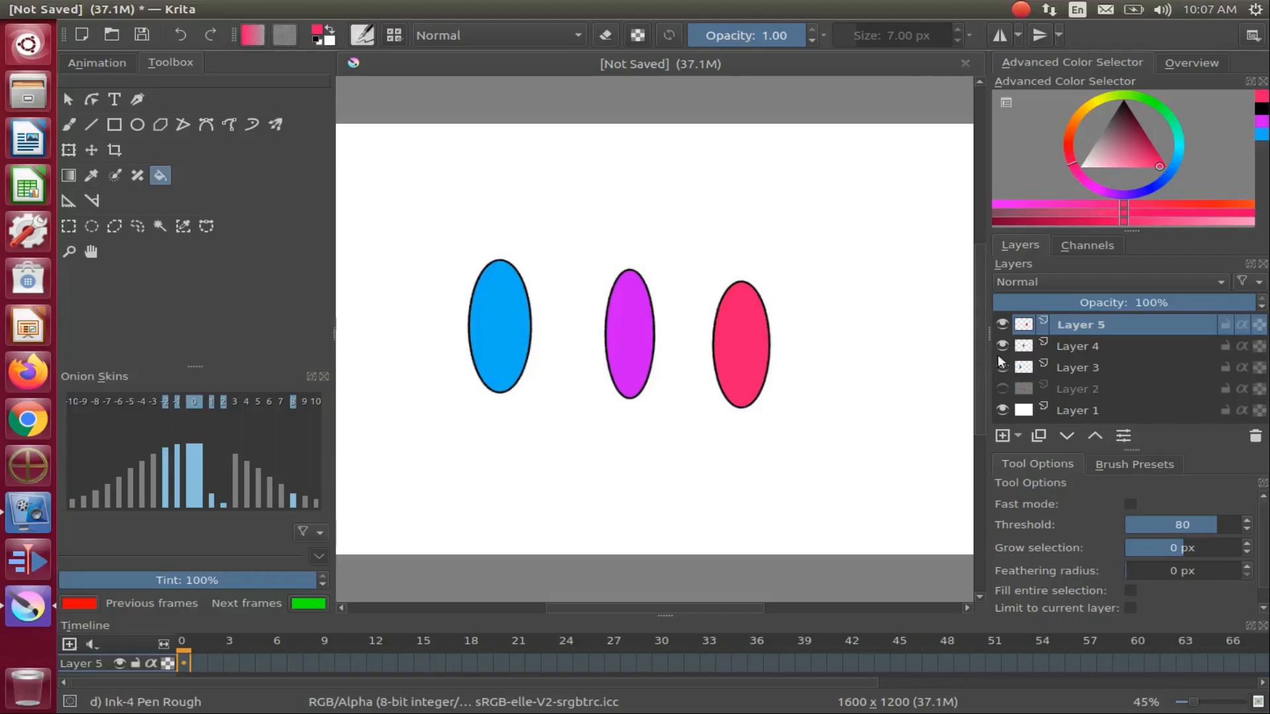
Rotate the purple ellipse on Layer 4 counterclockwise so that its upper end leans towards the blue ellipse.
left_click(1053, 346)
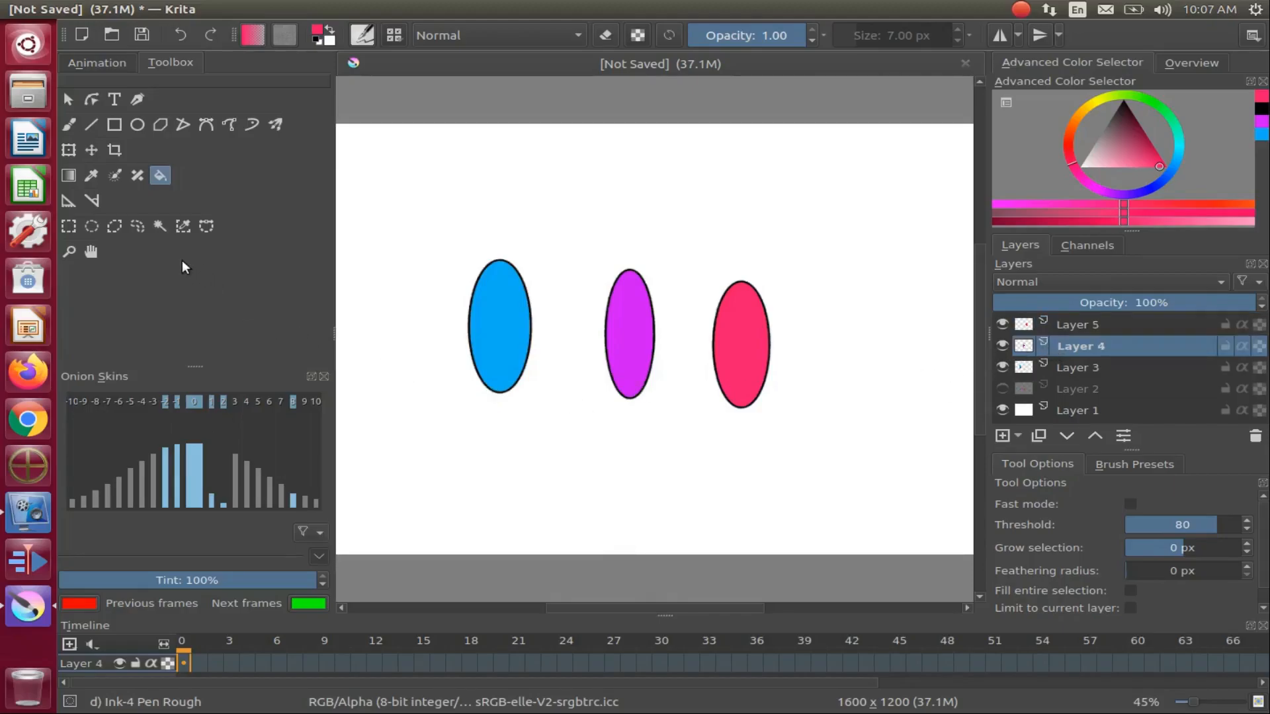
left_click(69, 151)
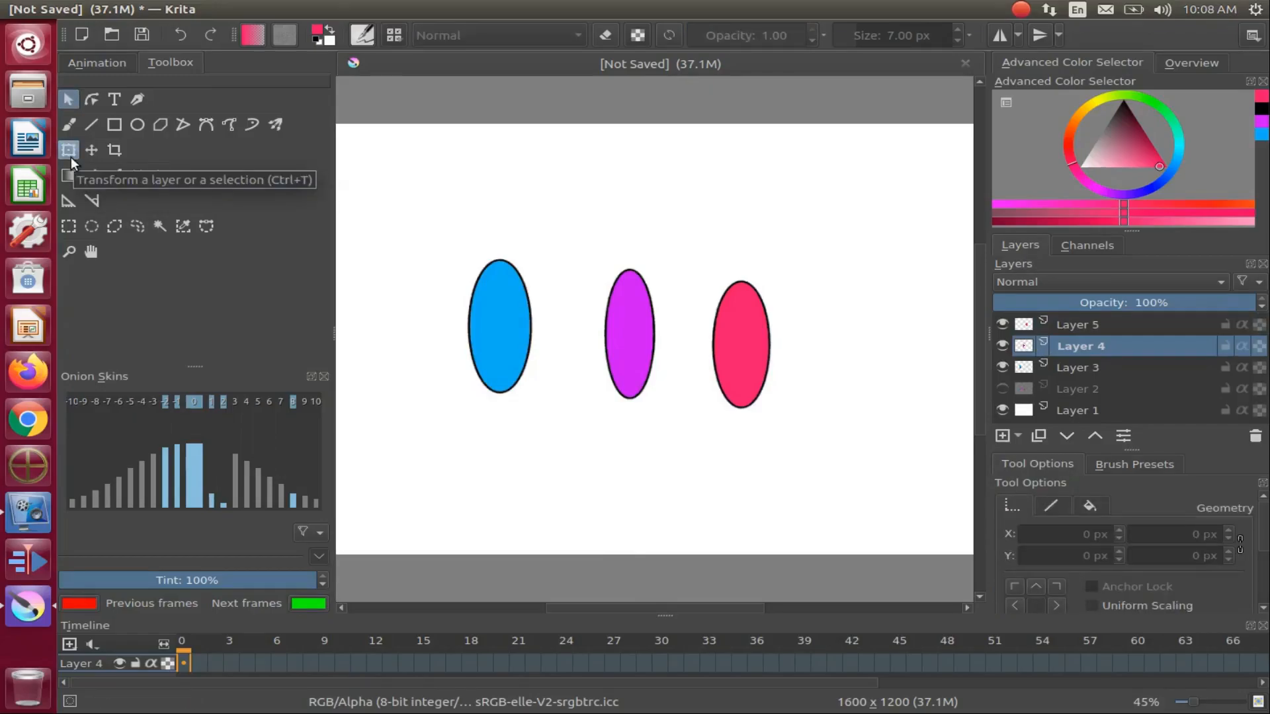
left_click(69, 151)
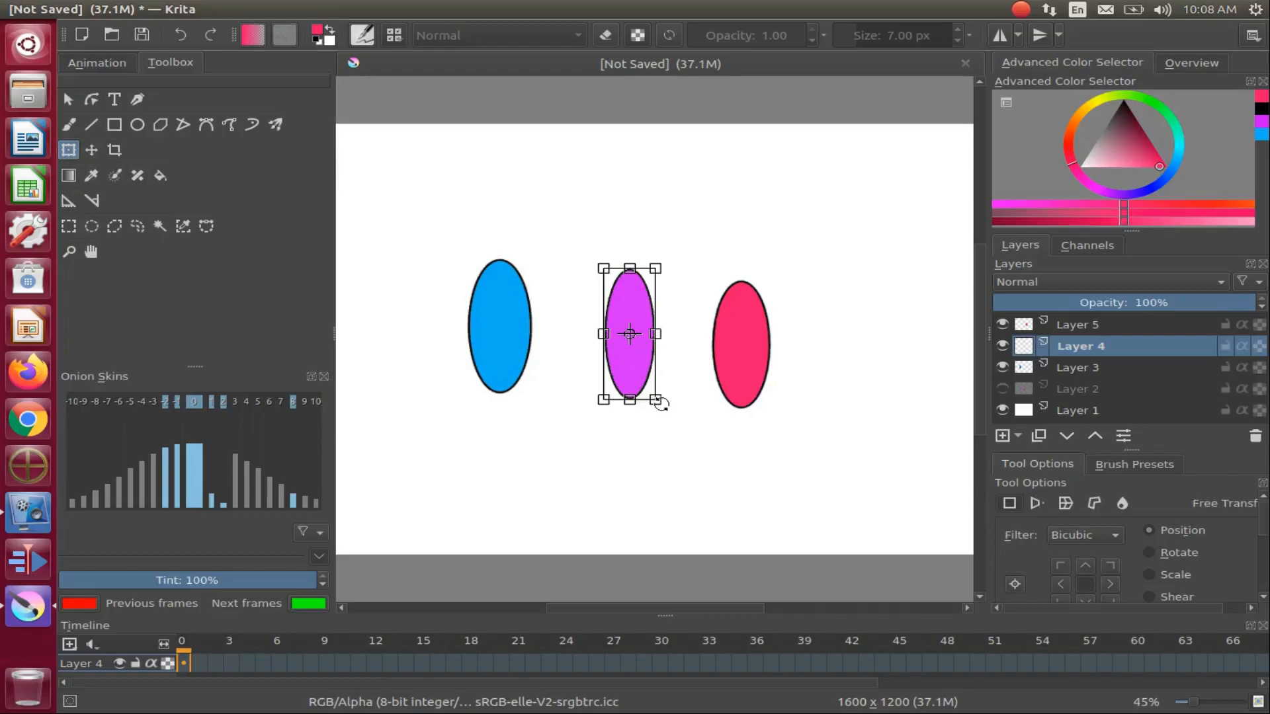
left_click_drag(662, 404, 679, 390)
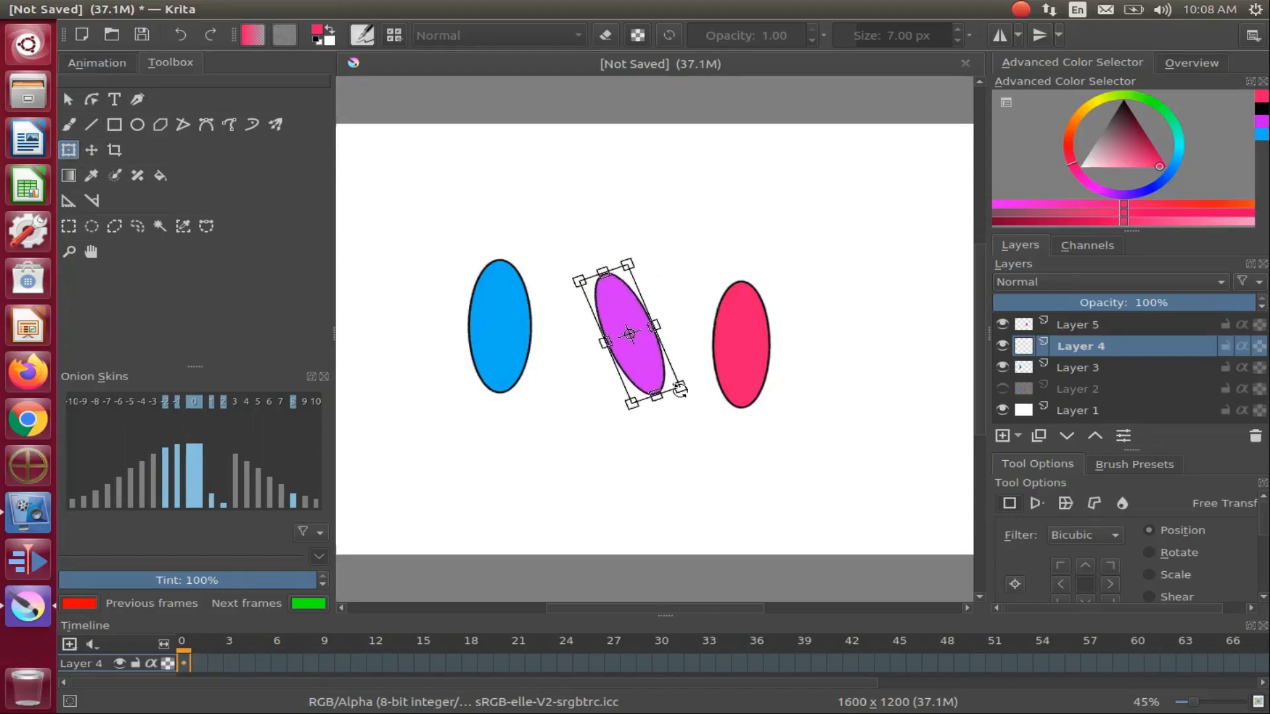
left_click_drag(629, 334, 634, 339)
Move the tilted purple ellipse against the blue one and enlarge it at its right edge and upper-left corner.
left_click(92, 149)
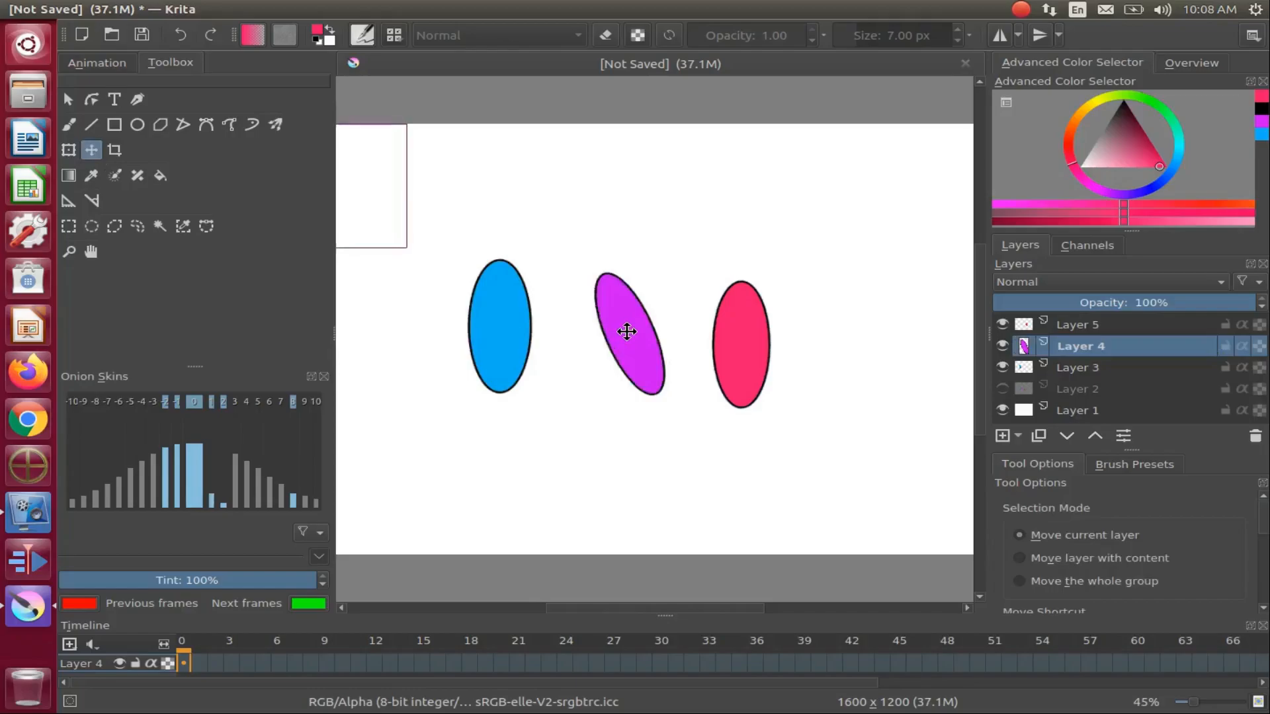
left_click_drag(627, 332, 562, 332)
left_click(69, 150)
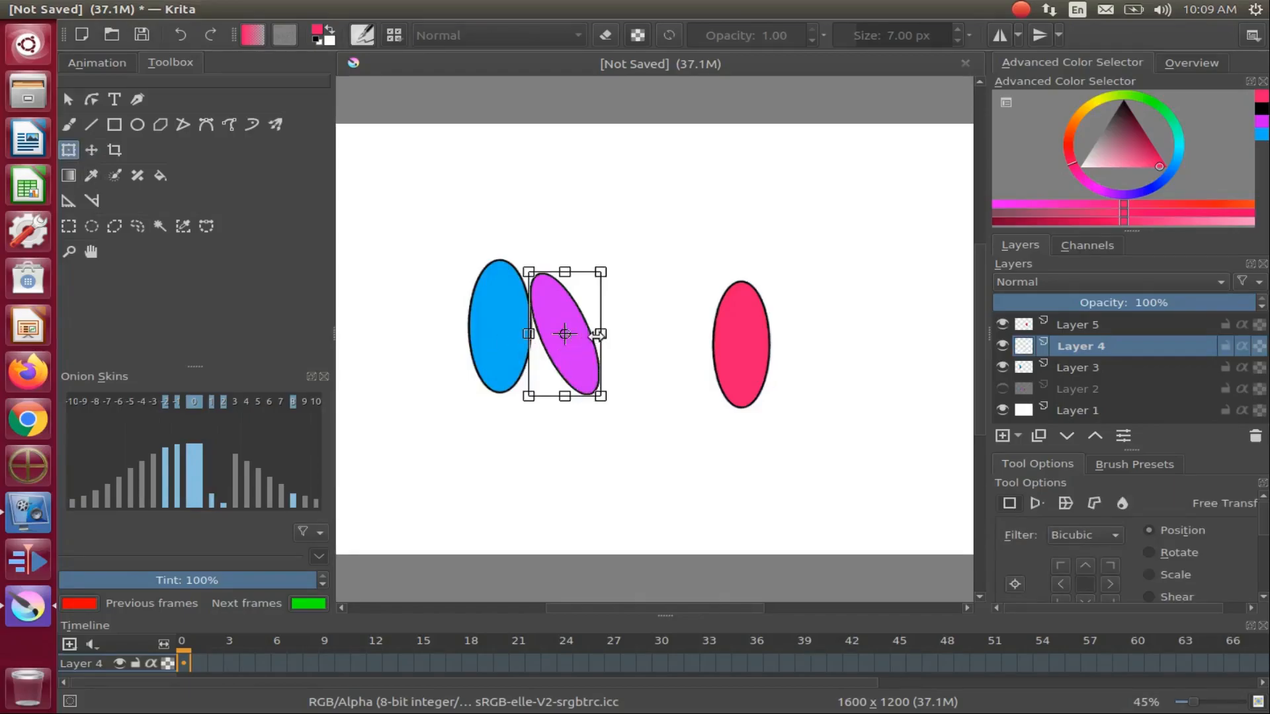
left_click_drag(601, 334, 612, 332)
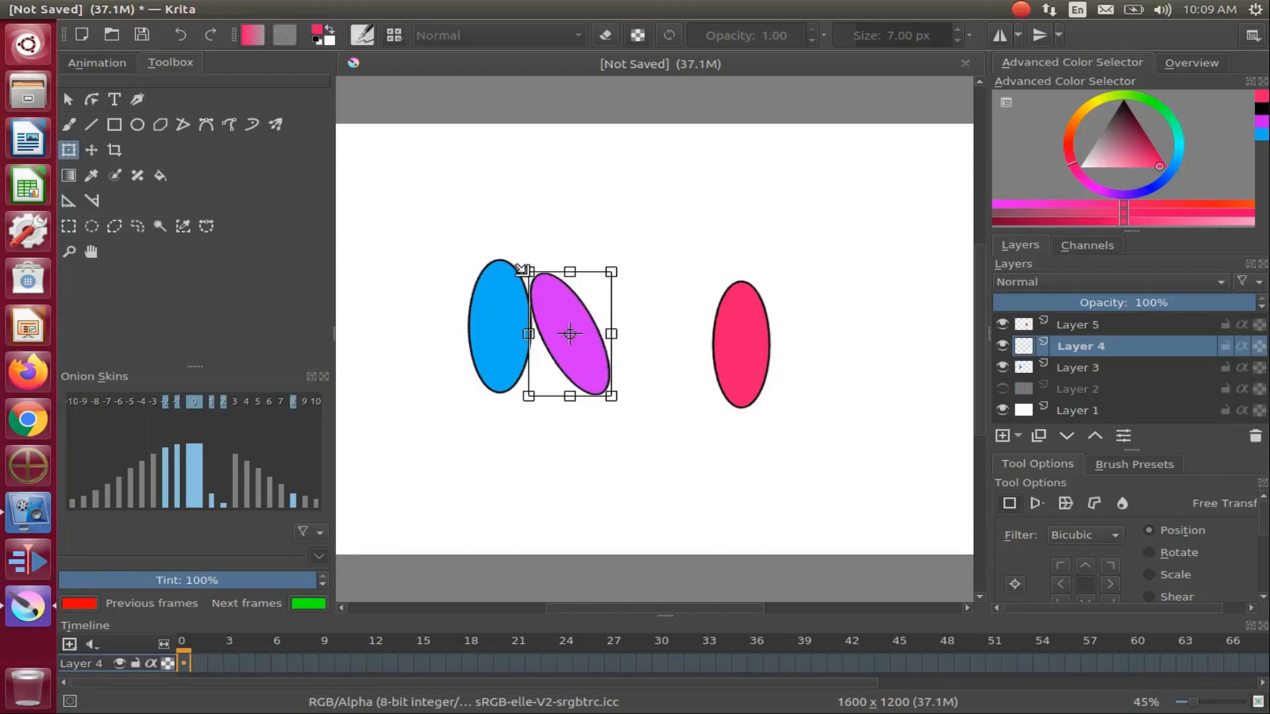
left_click_drag(520, 267, 499, 255)
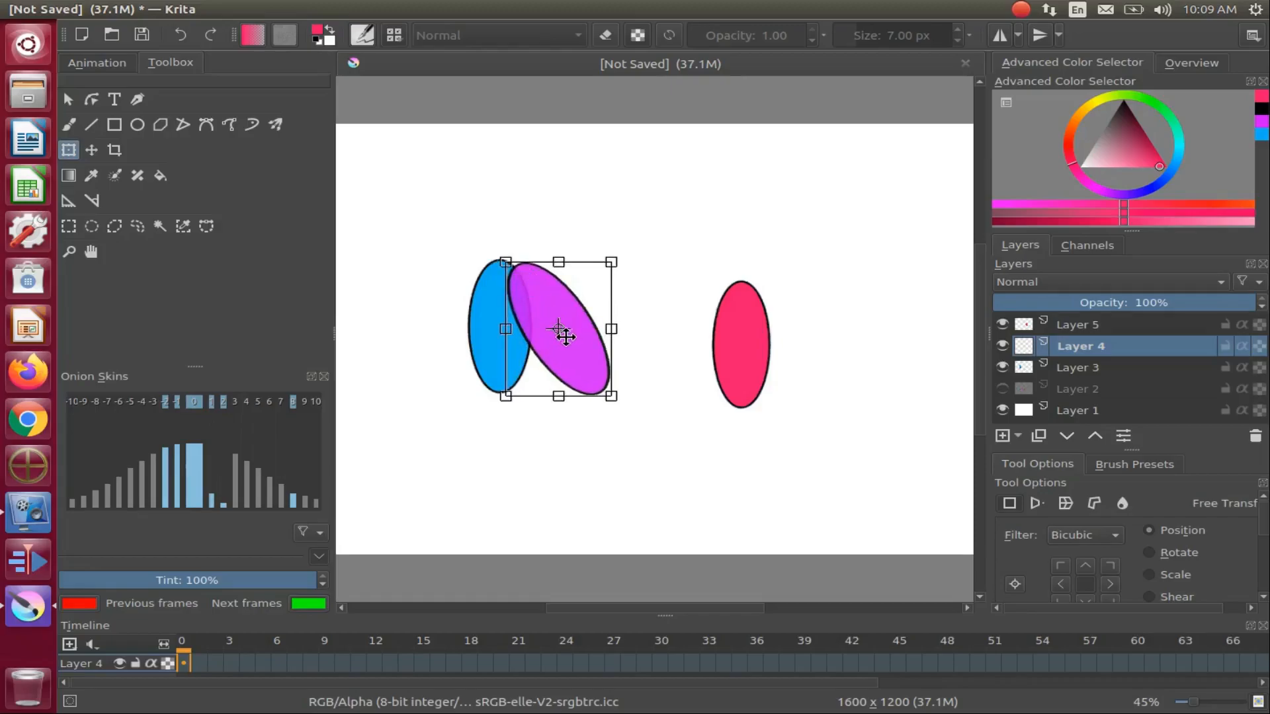
Shift the purple ellipse further over the top of the blue one, then tilt it more and adjust its size.
left_click(93, 150)
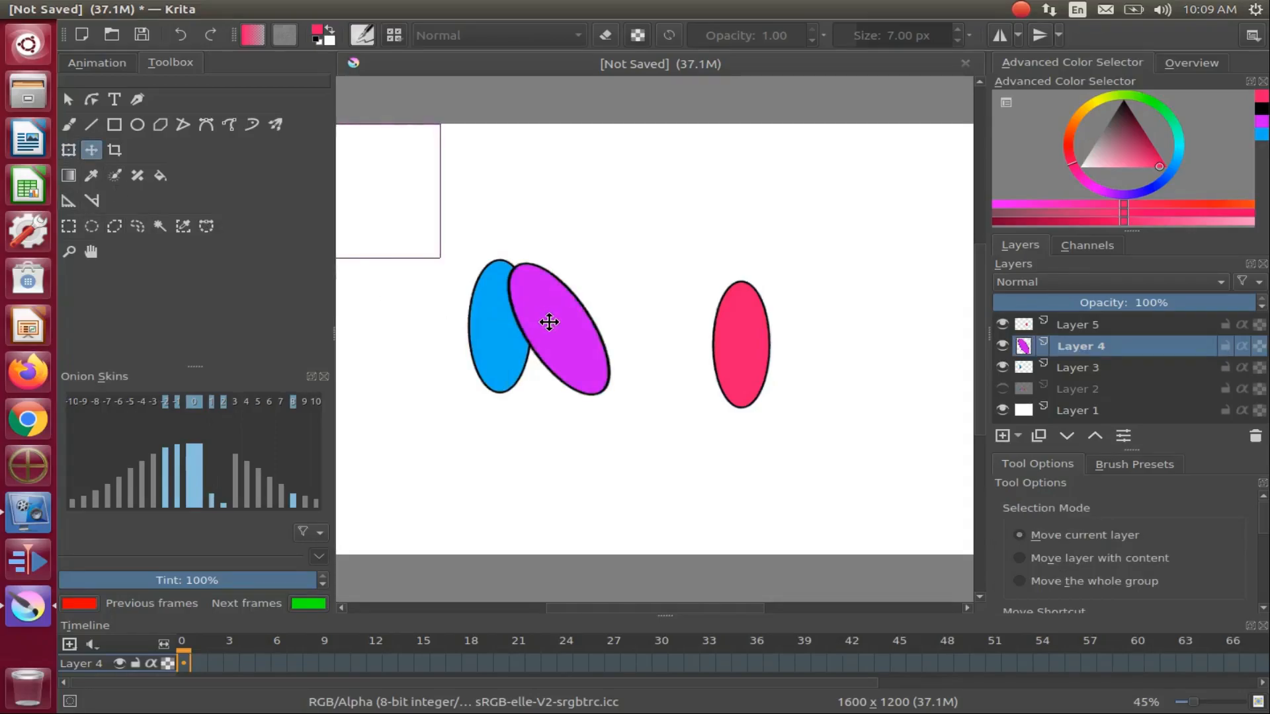
left_click_drag(549, 322, 527, 317)
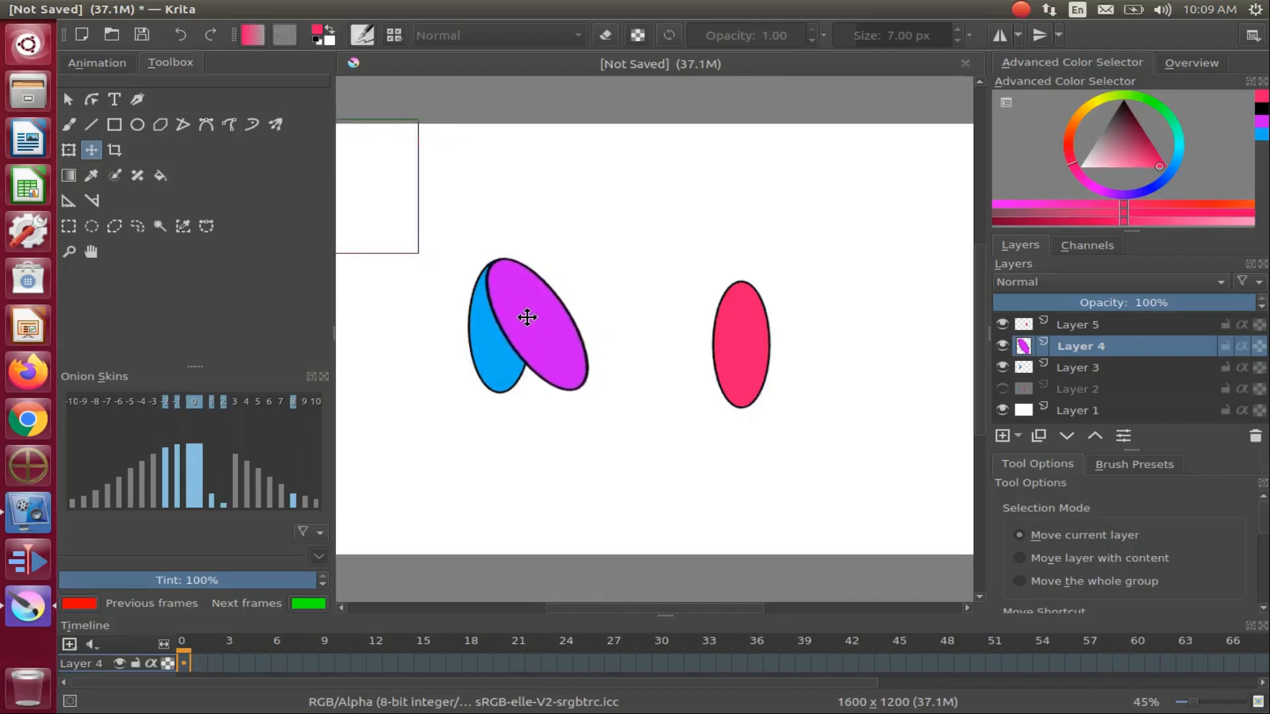
key("ctrl+t")
left_click_drag(569, 408, 586, 404)
left_click_drag(482, 266, 477, 262)
left_click_drag(609, 389, 604, 394)
Move the red ellipse on Layer 5 left onto the lower end of the purple one to complete an N shape.
left_click(1078, 367)
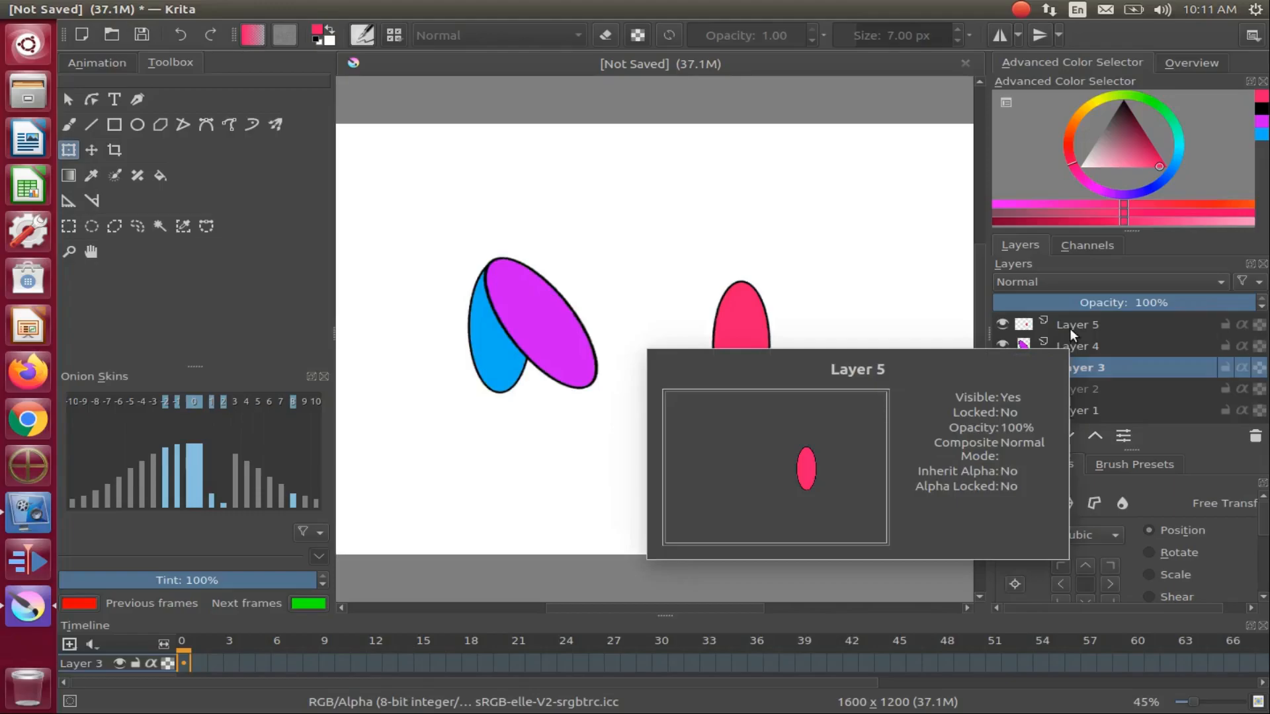
left_click(1071, 324)
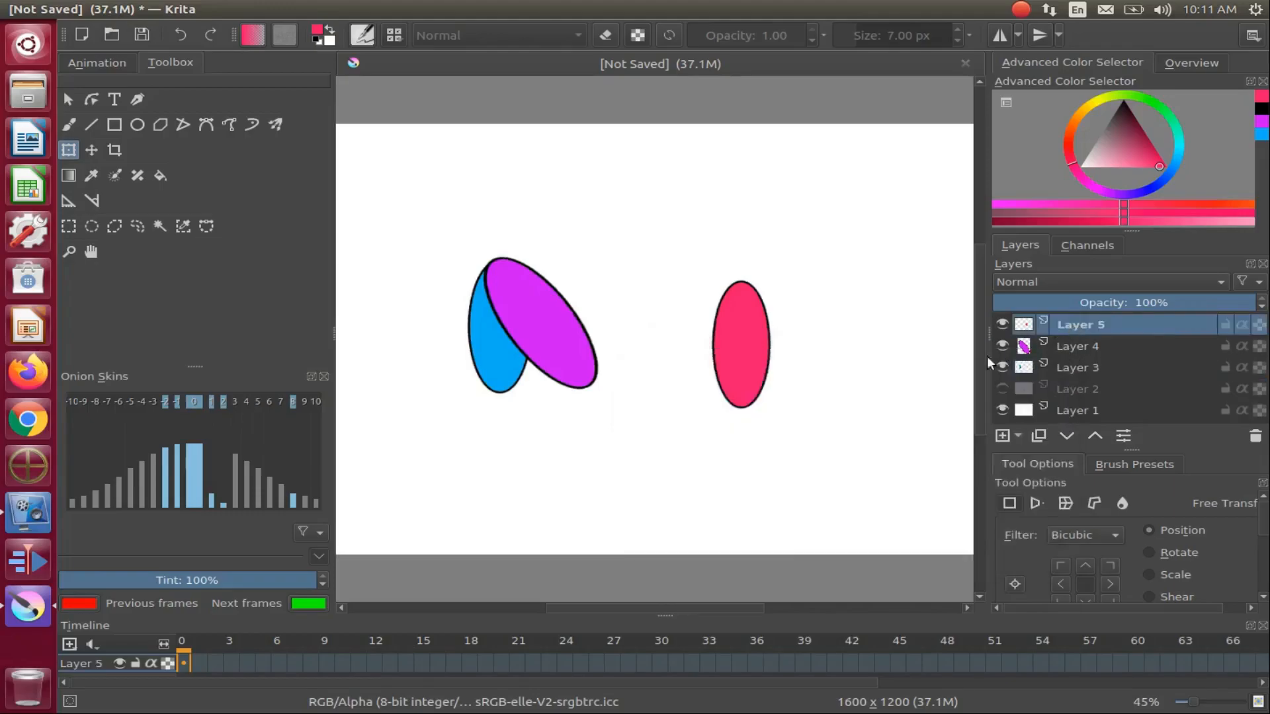
left_click(91, 151)
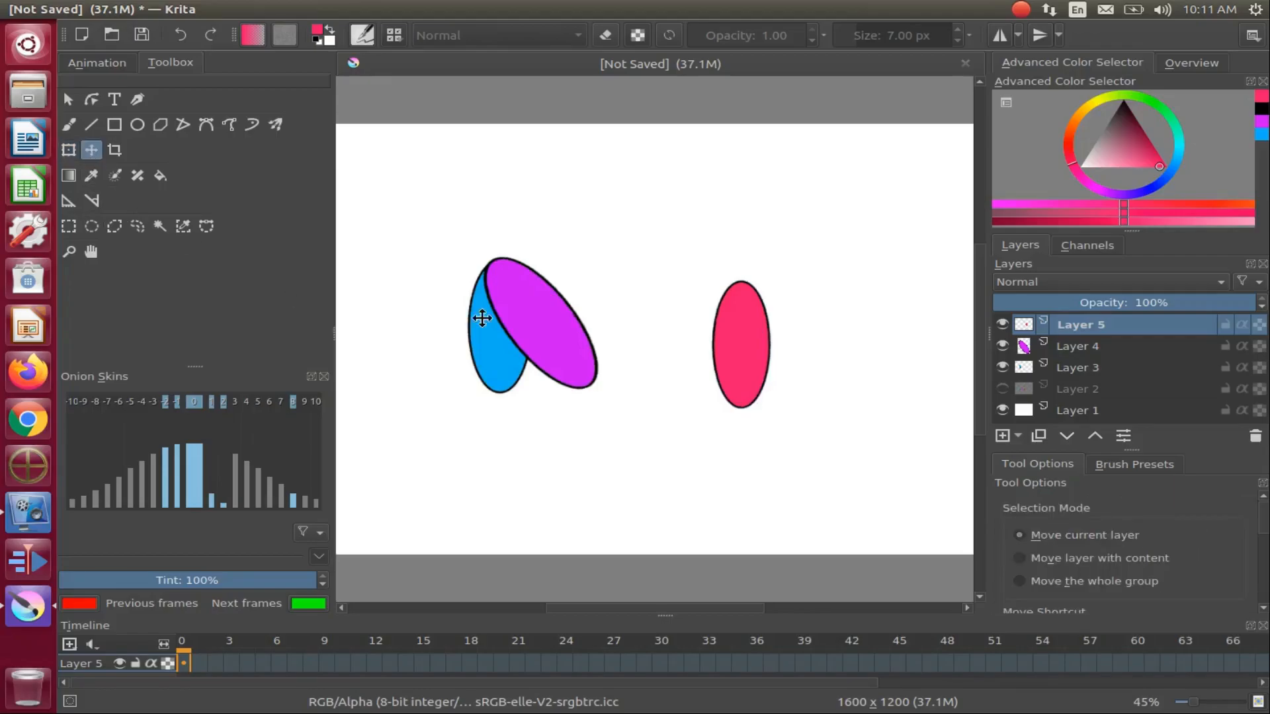
left_click_drag(732, 347, 578, 326)
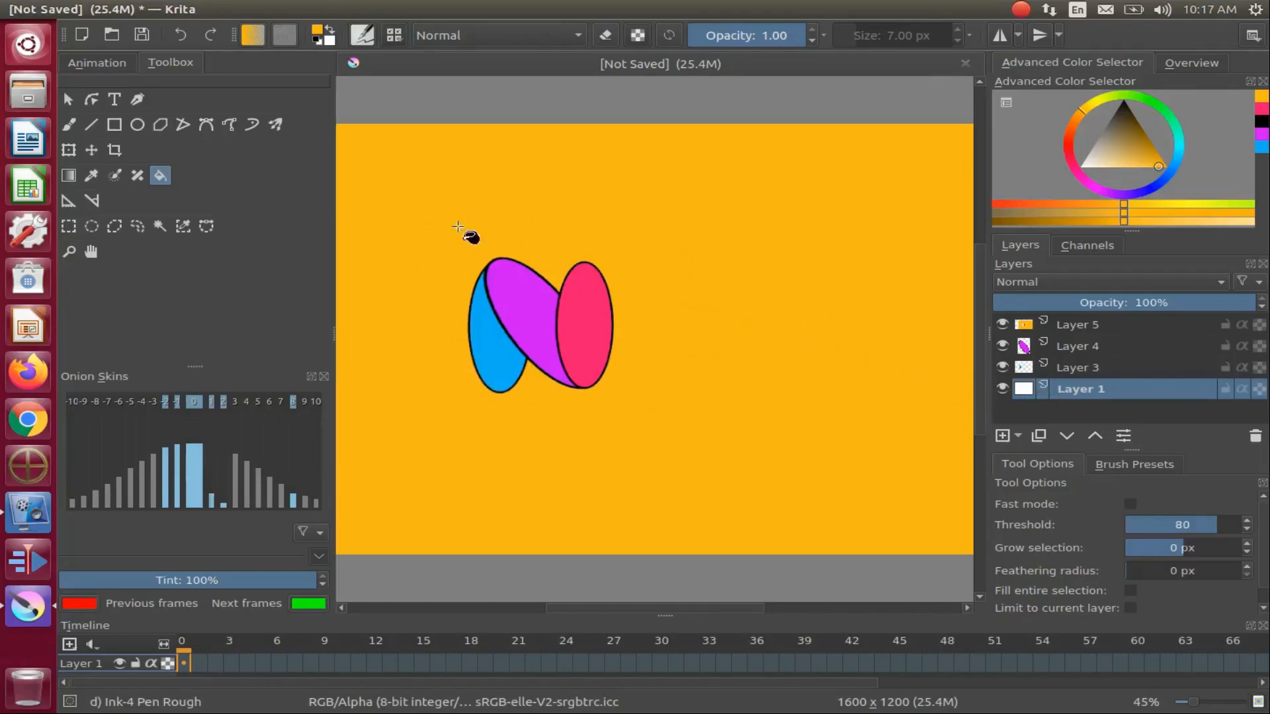
Merge Layer 5 with Layer 4 below it and merge the resulting layer with Layer 3.
left_click(68, 124)
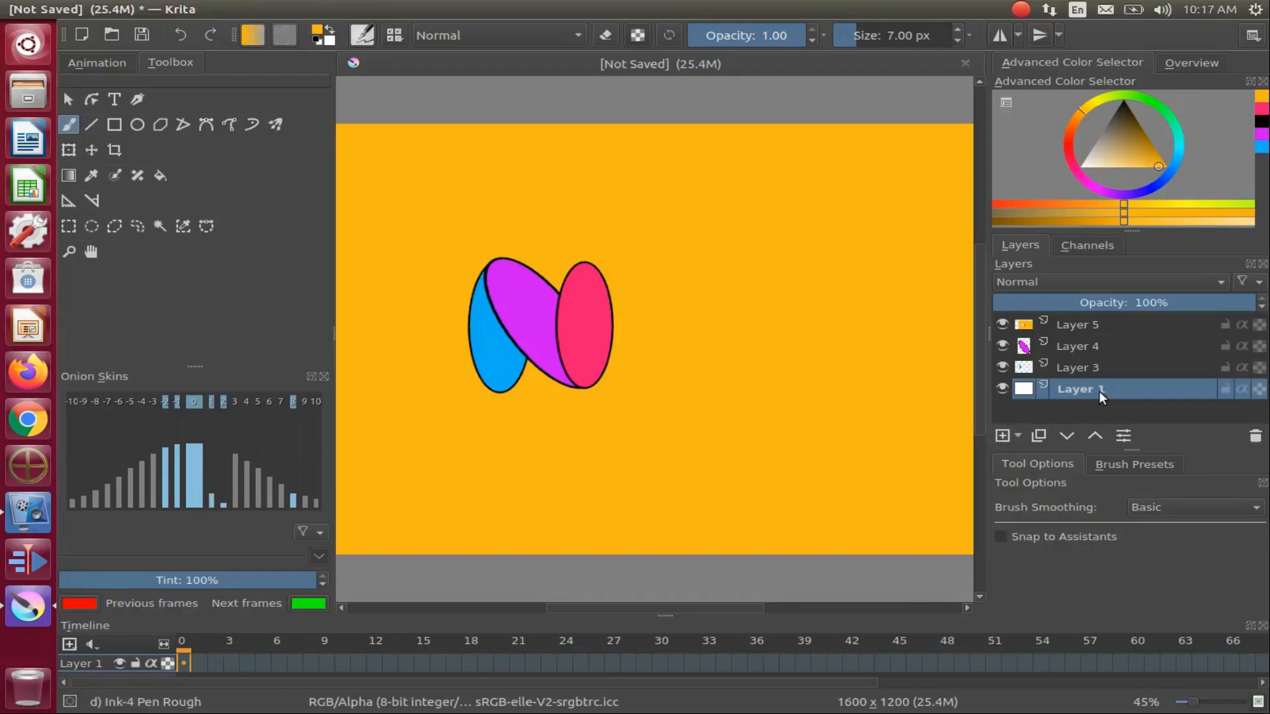
left_click(1077, 325)
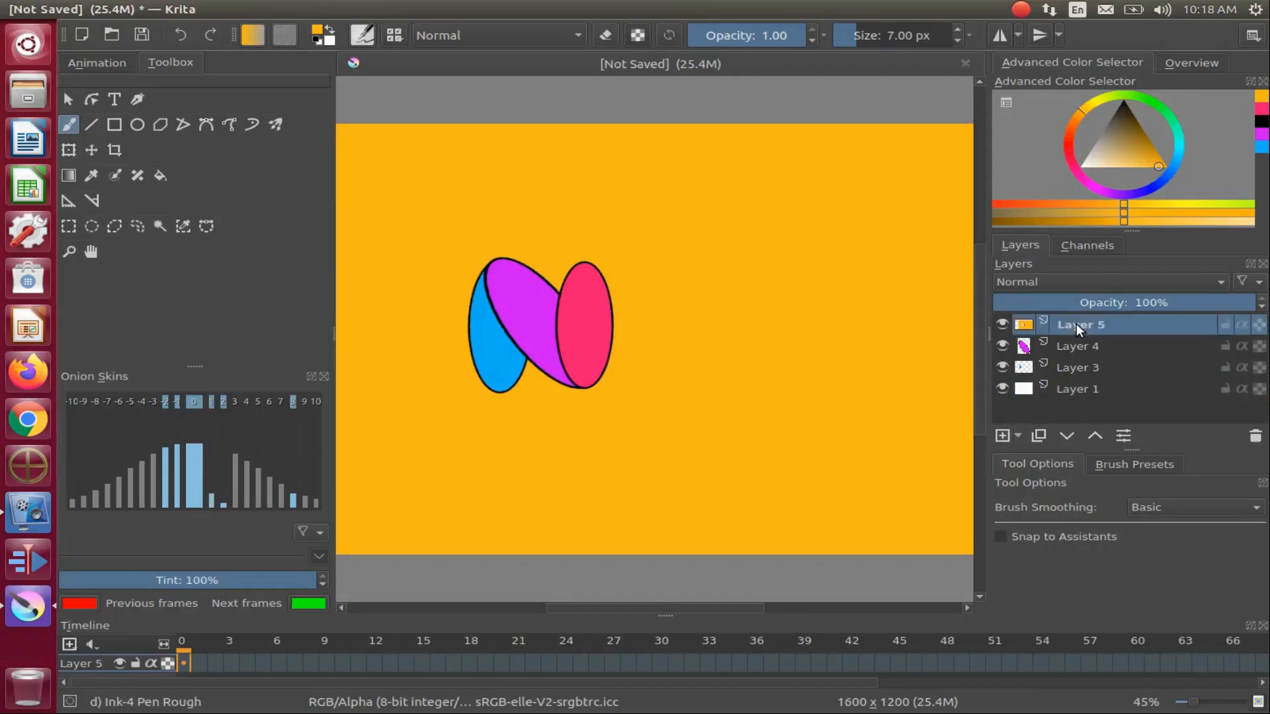
right_click(1076, 323)
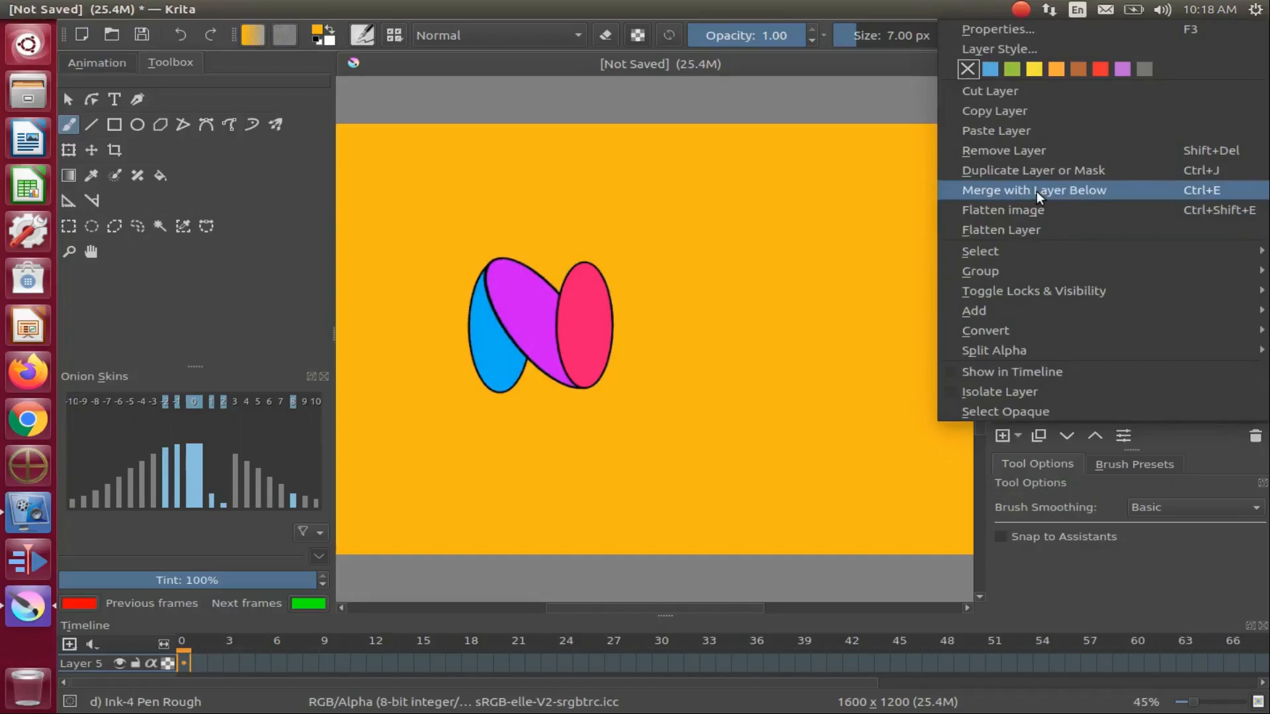
left_click(1037, 192)
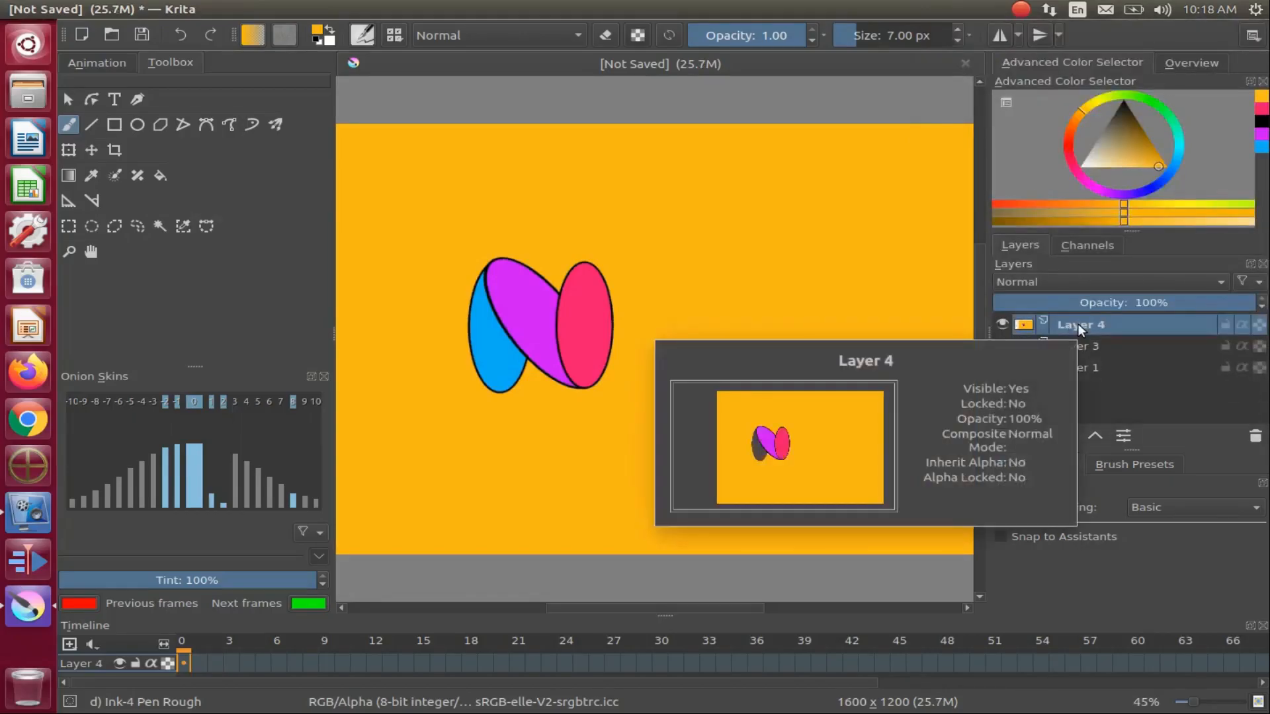
right_click(1077, 323)
left_click(1013, 190)
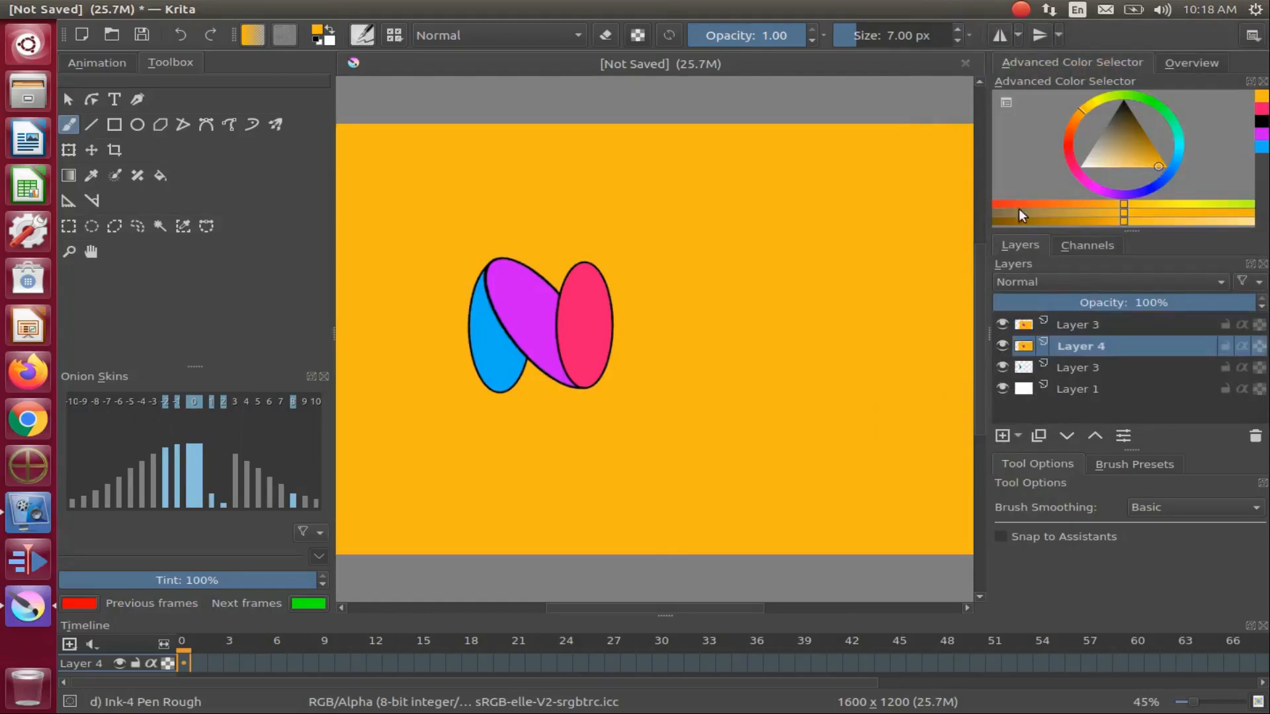
Merge the remaining Layer 3 artwork down into Layer 1 to leave a single layer.
right_click(1074, 323)
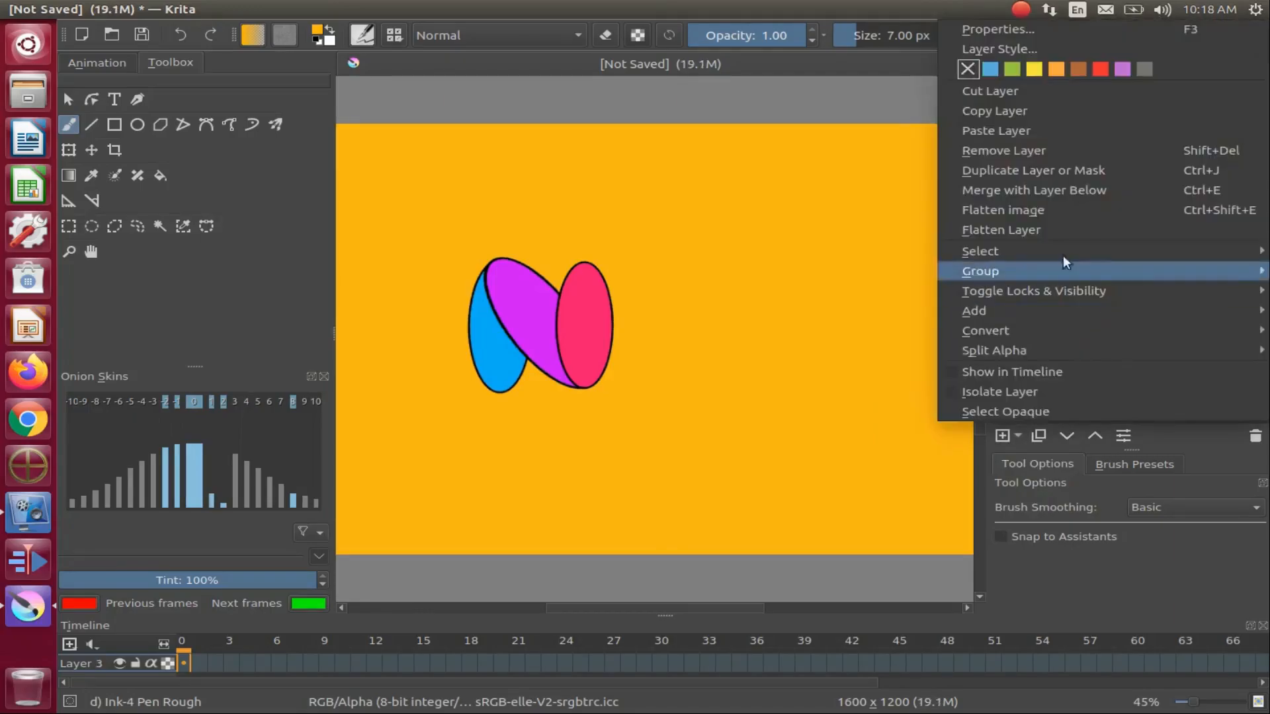
left_click(1038, 189)
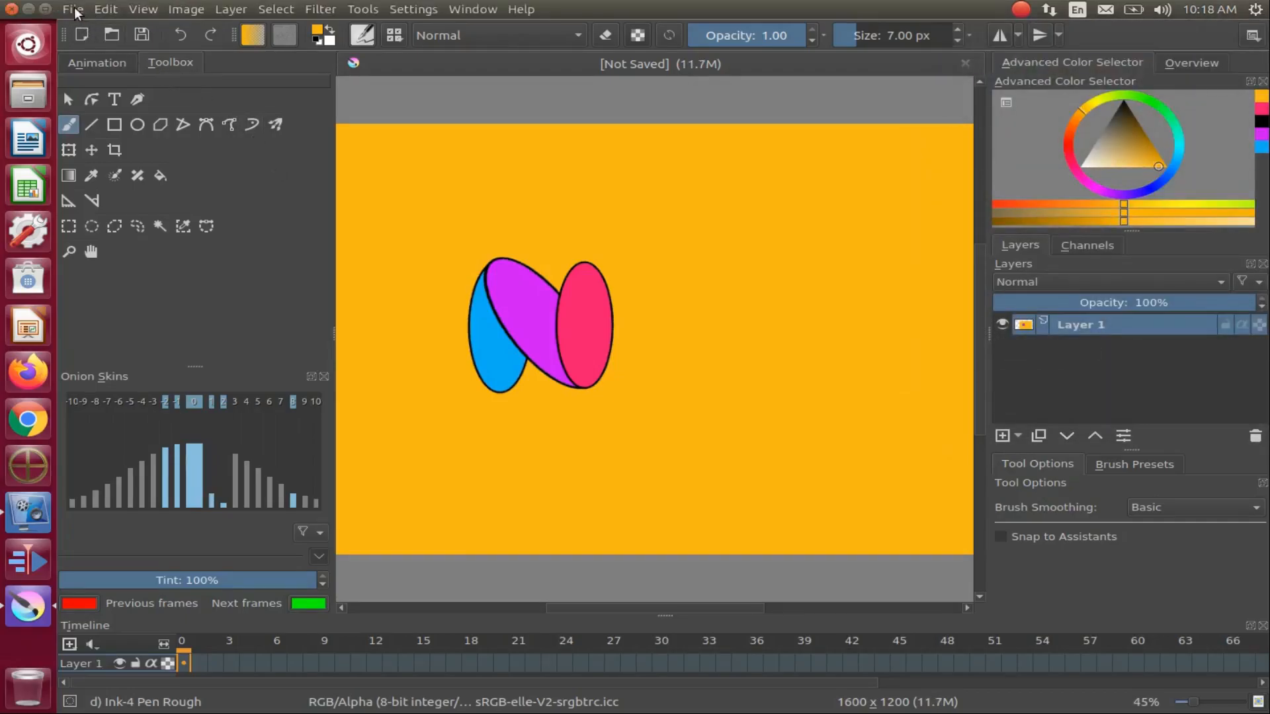
Export the drawing to the Pictures folder as a PNG image named "bubble text", keeping the offered PNG options.
left_click(73, 9)
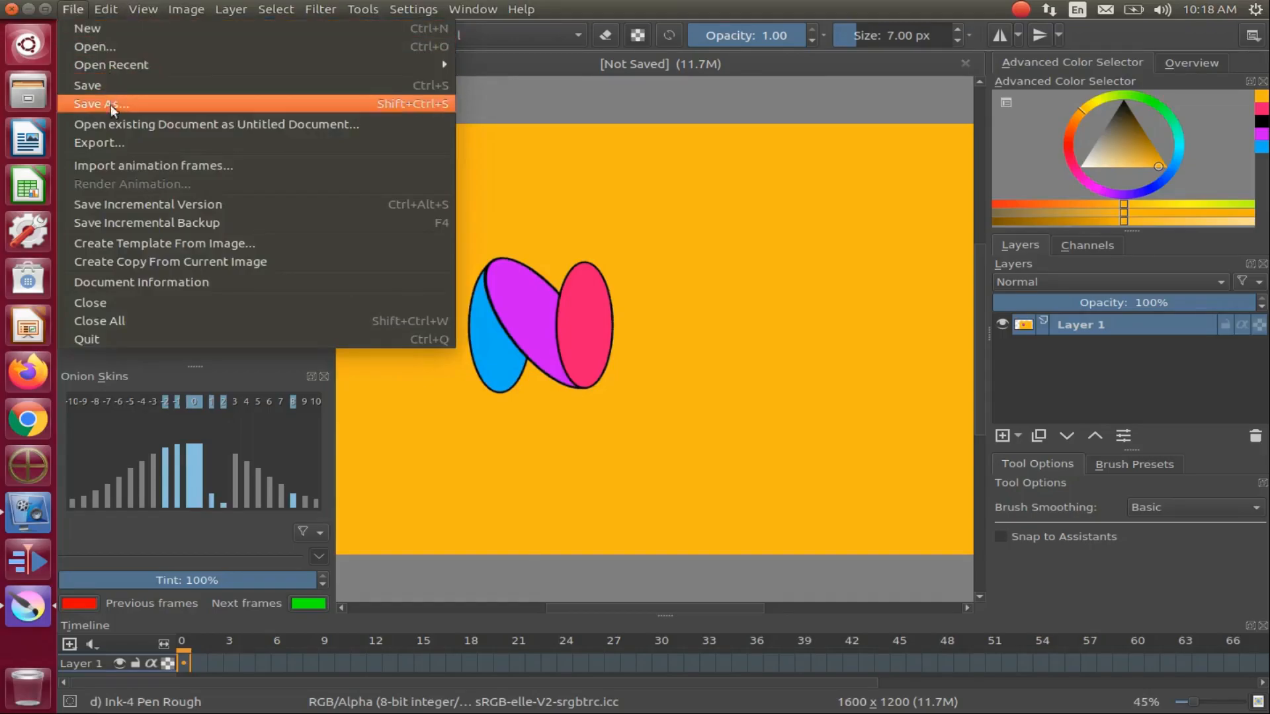
left_click(106, 140)
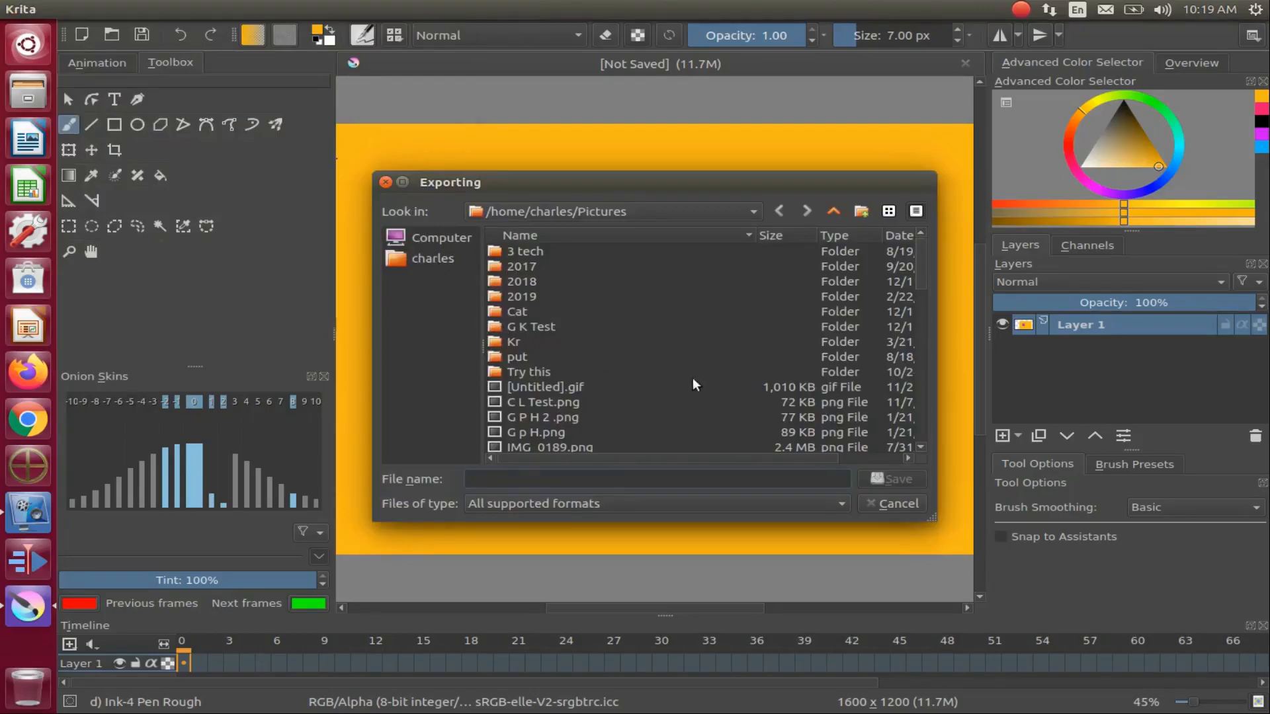
type("bubble text")
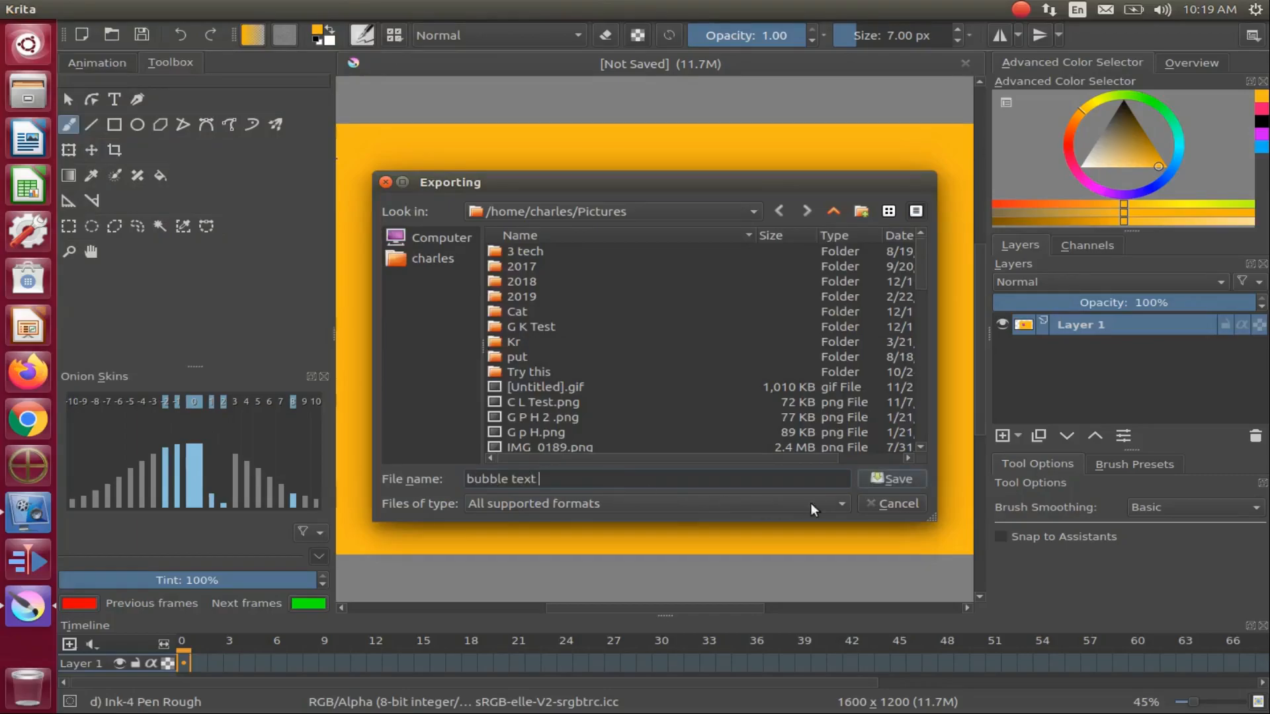
left_click(842, 505)
left_click(841, 505)
left_click(842, 505)
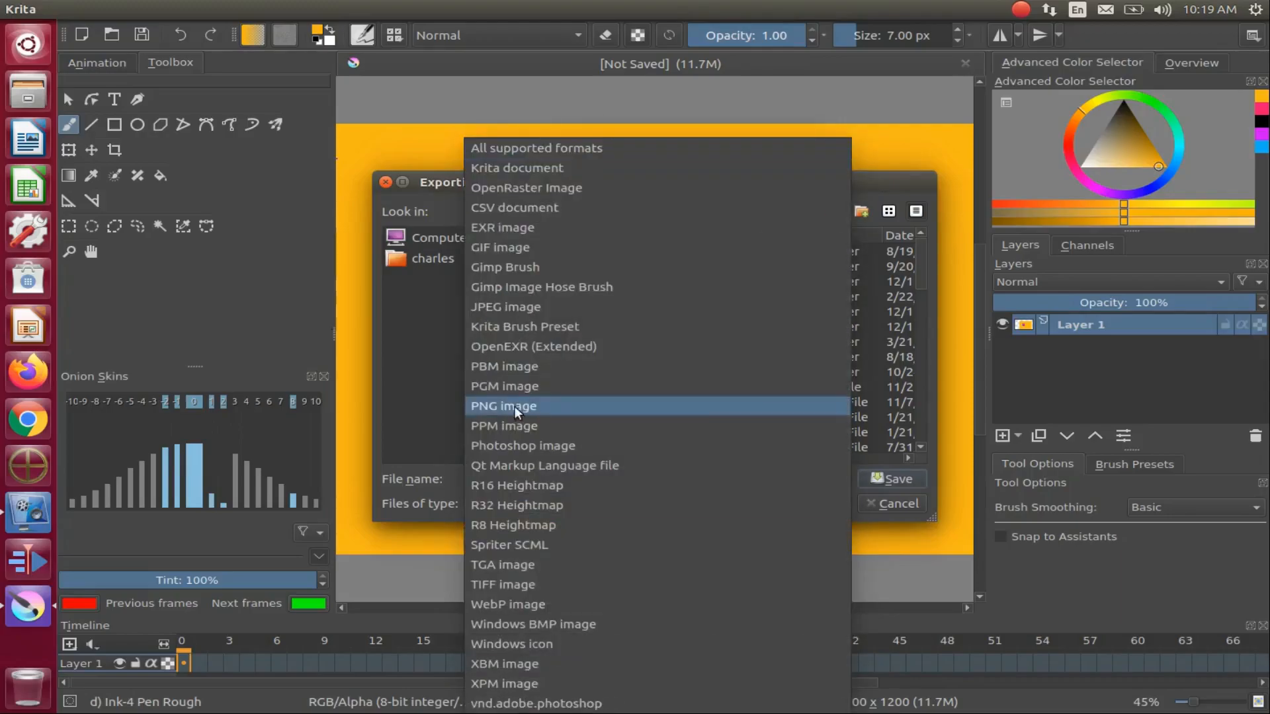
left_click(514, 406)
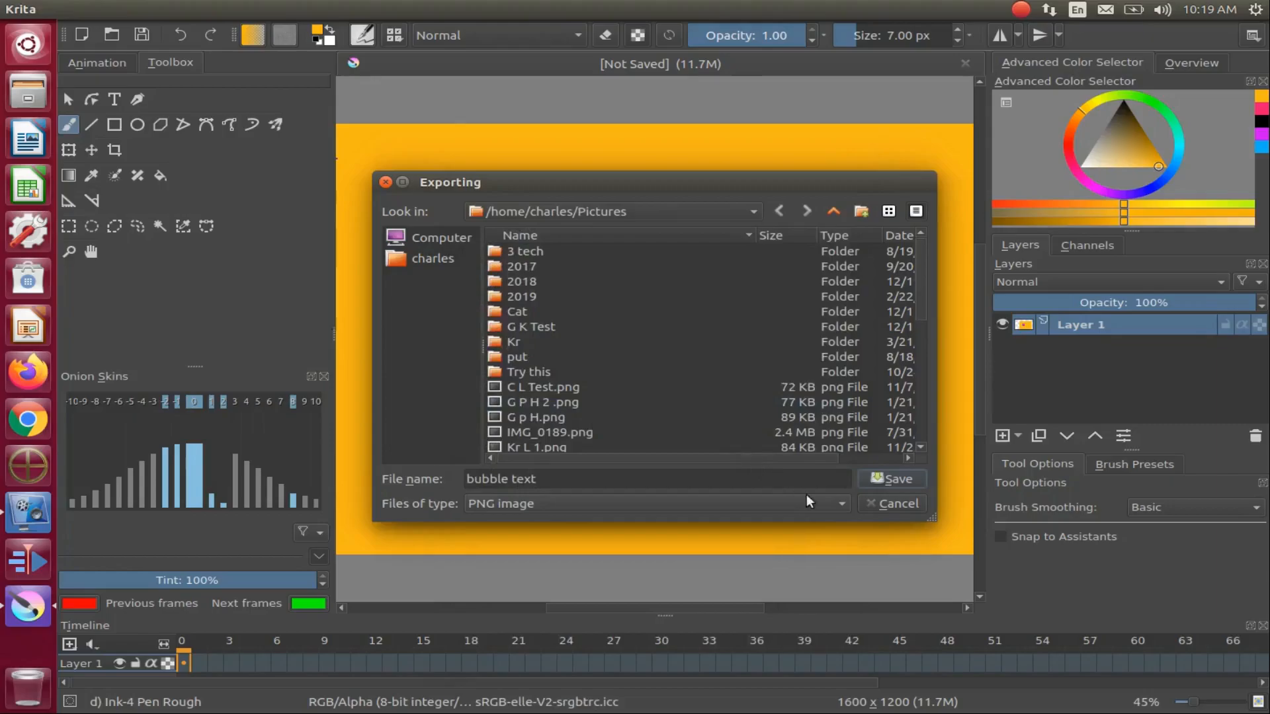
left_click(898, 477)
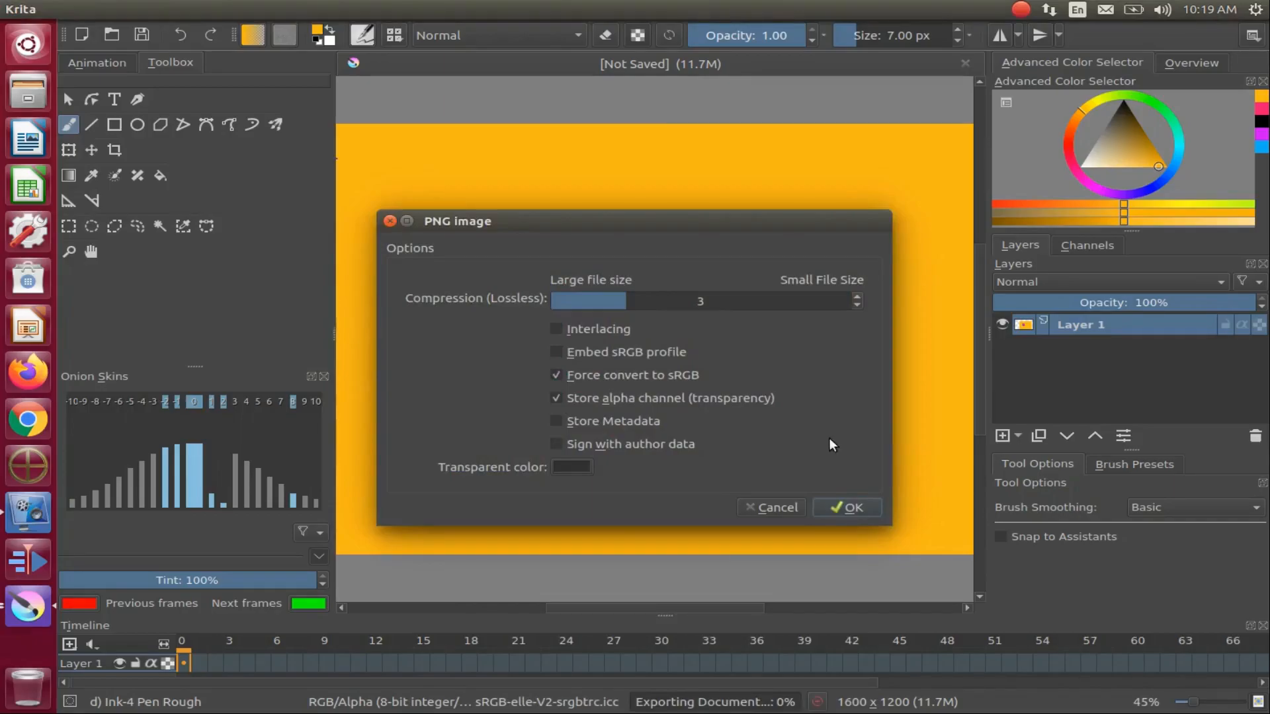
left_click(859, 503)
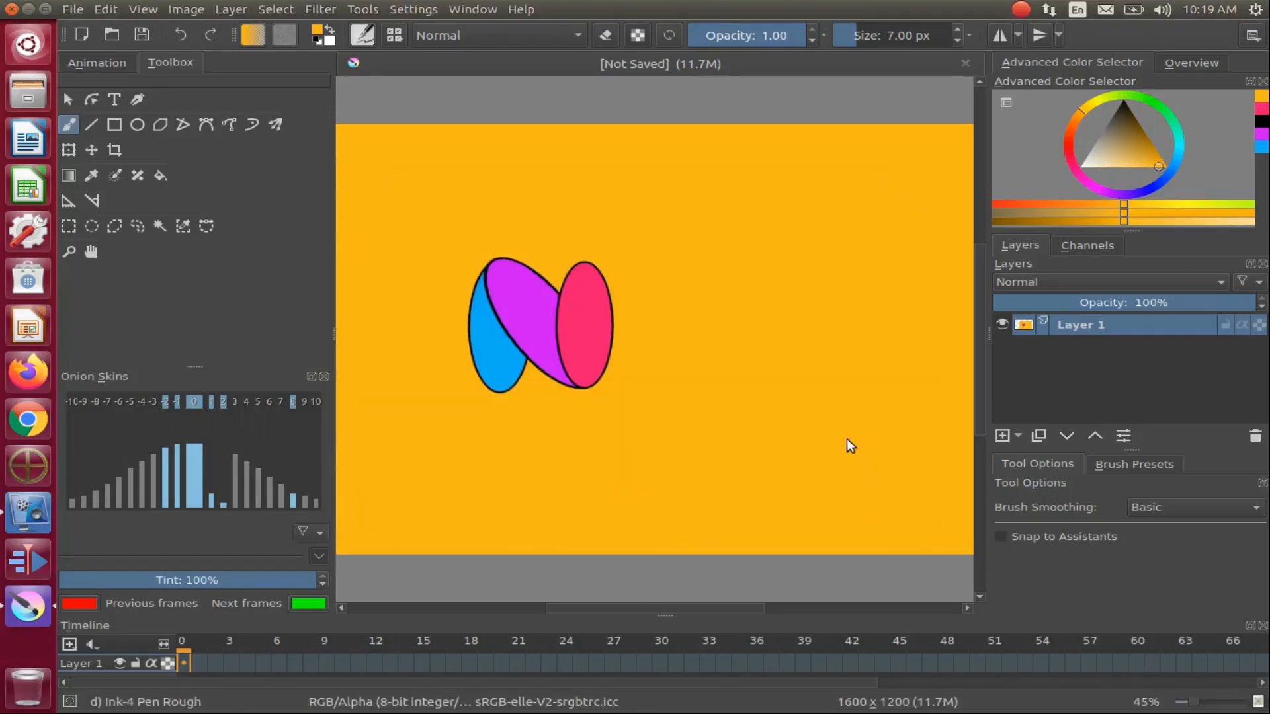